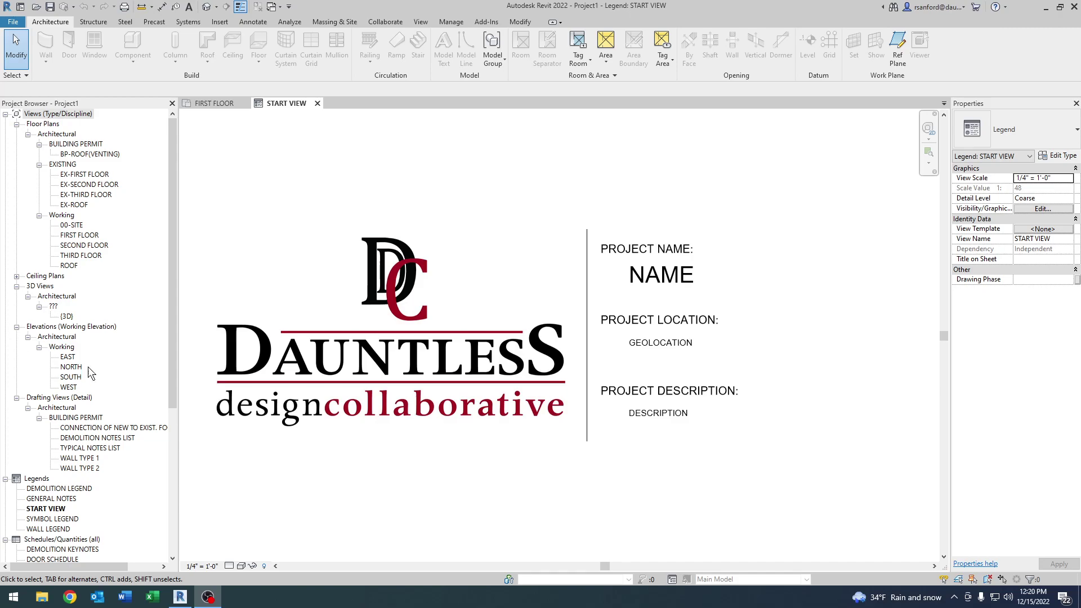
- Open the FIRST FLOOR plan and browse the door types without placing a door
{"action": "double_click", "coordinate": [76, 235]}
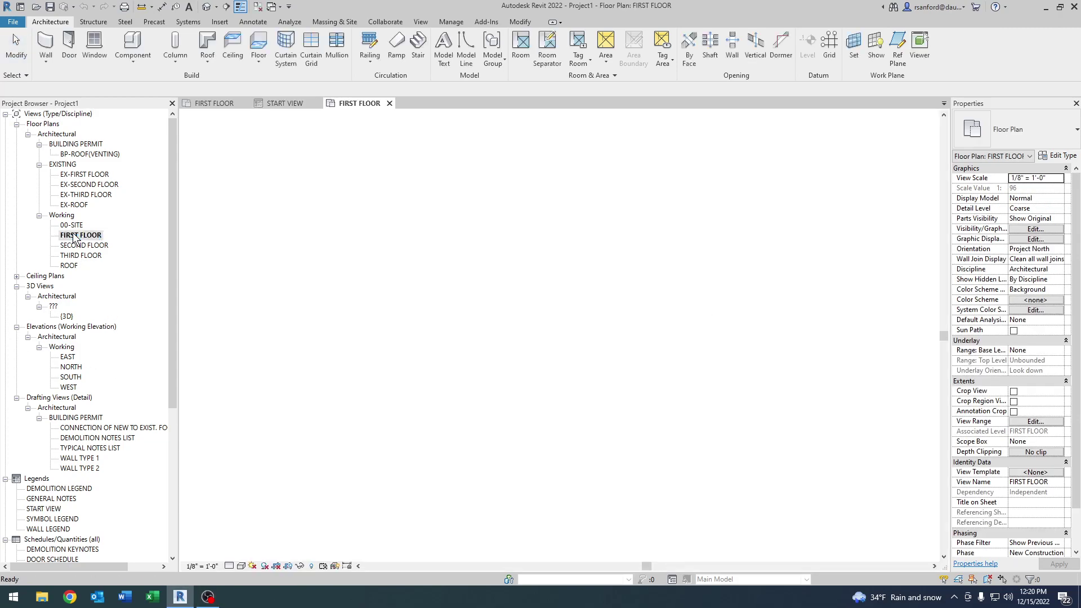
{"action": "left_click", "coordinate": [70, 44]}
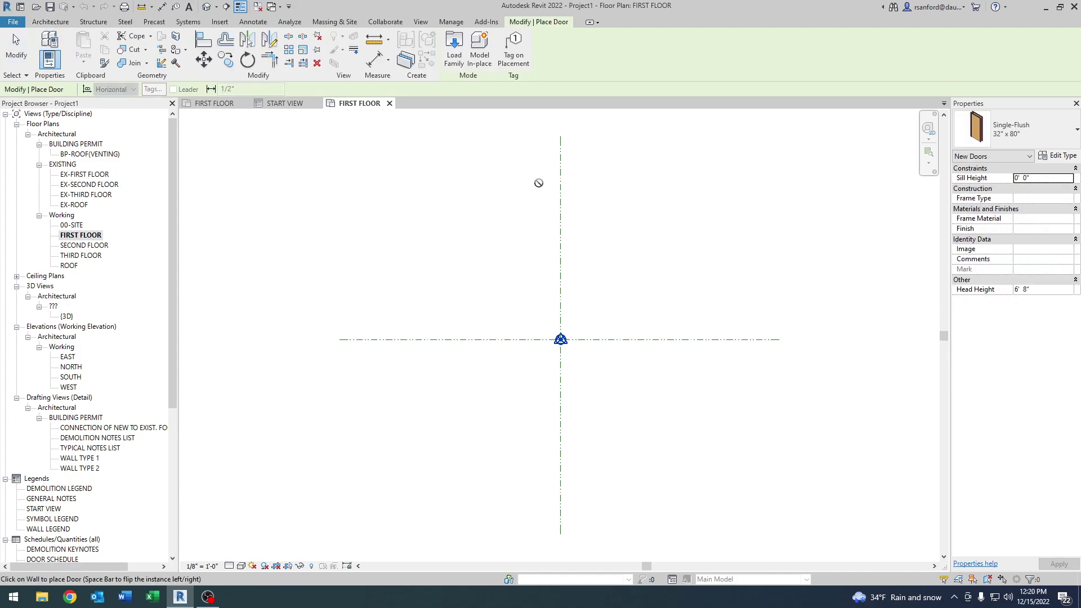
{"action": "left_click", "coordinate": [1041, 136]}
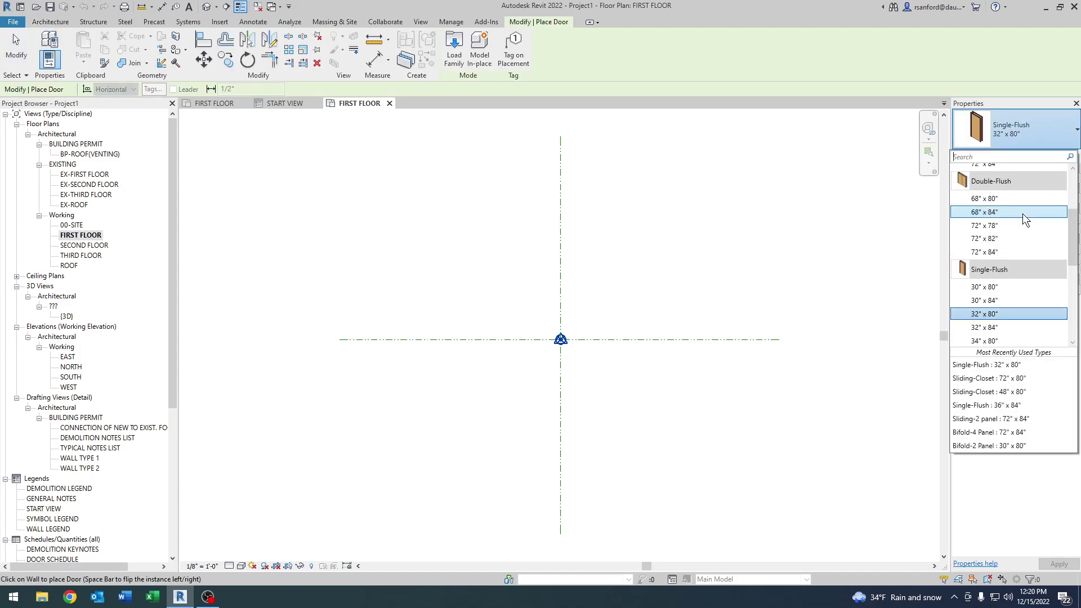
{"action": "scroll", "coordinate": [1021, 251], "scroll_direction": "down", "scroll_amount": 1}
{"action": "scroll", "coordinate": [1021, 251], "scroll_direction": "down", "scroll_amount": 5}
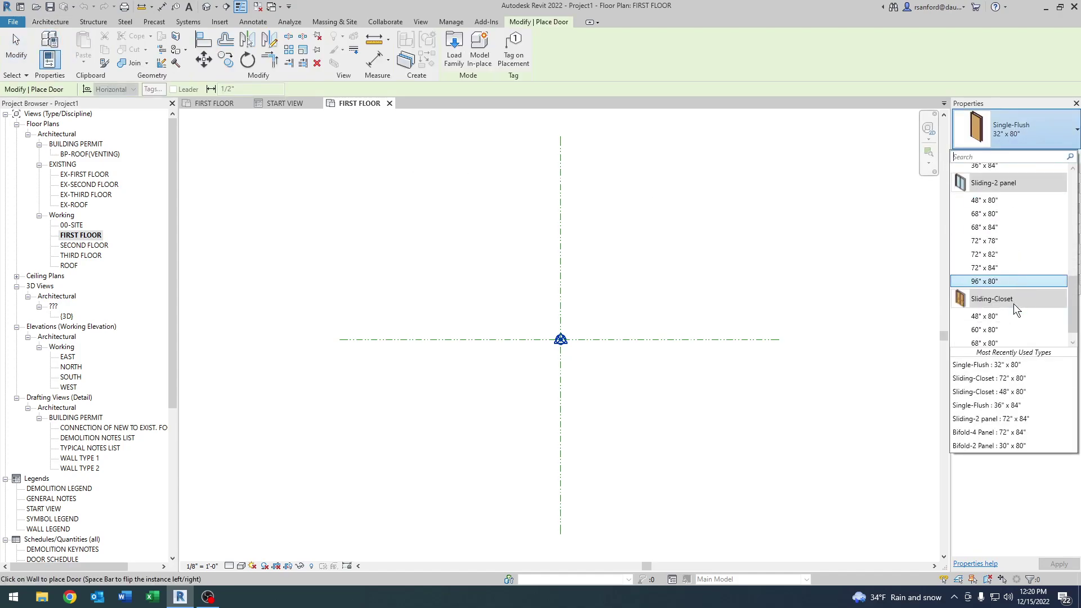
{"action": "scroll", "coordinate": [1009, 306], "scroll_direction": "up", "scroll_amount": 6}
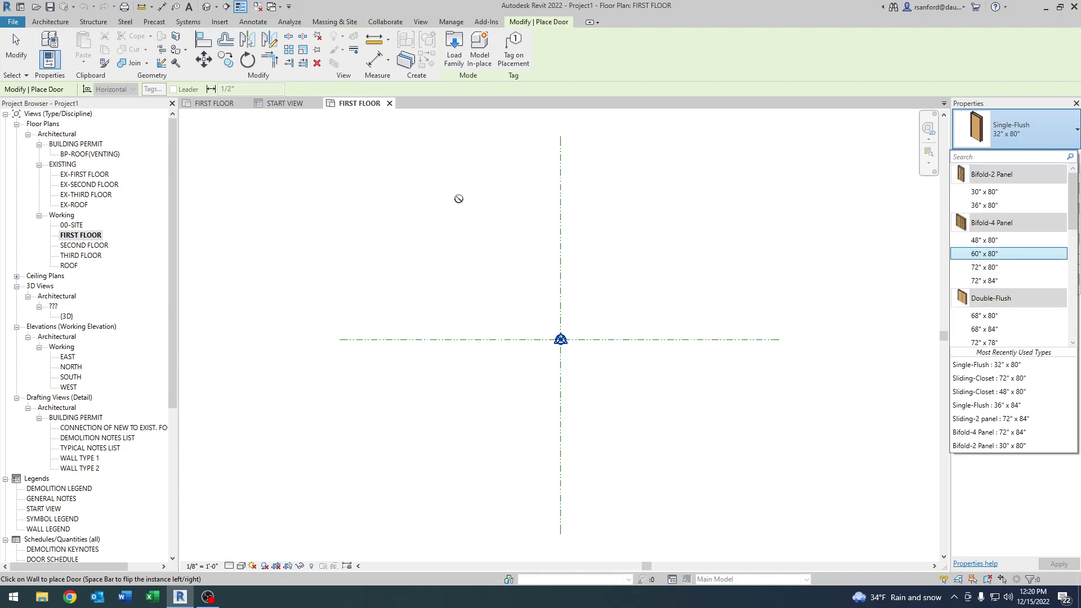
{"action": "left_click", "coordinate": [419, 182]}
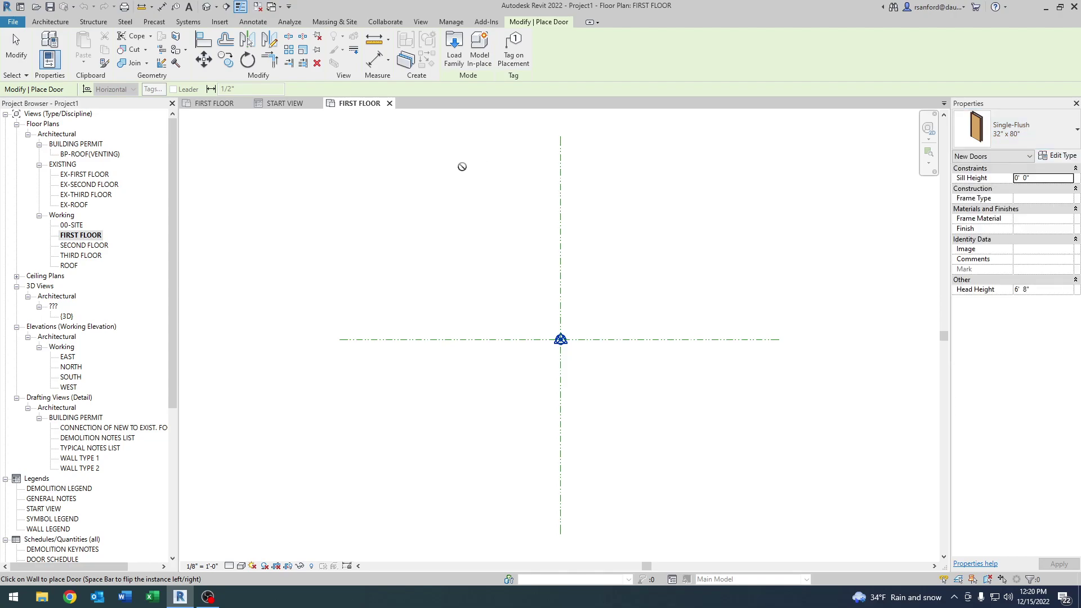
{"action": "key", "text": "Escape"}
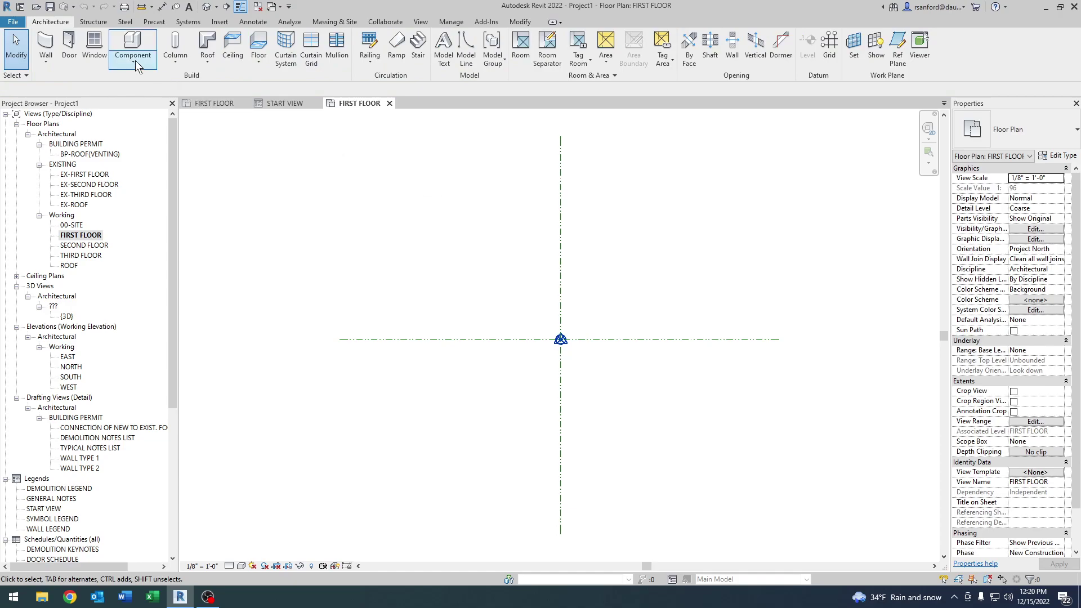
- Browse the window type list and cancel without placing any window
{"action": "left_click", "coordinate": [94, 46]}
{"action": "left_click", "coordinate": [1038, 133]}
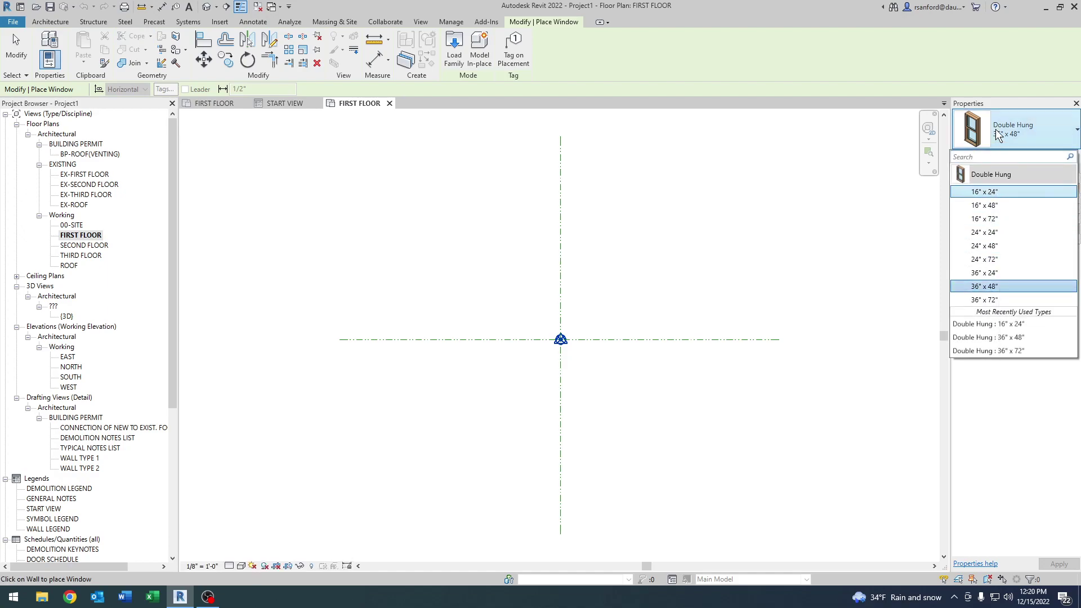
{"action": "left_click", "coordinate": [1038, 130]}
{"action": "key", "text": "Escape"}
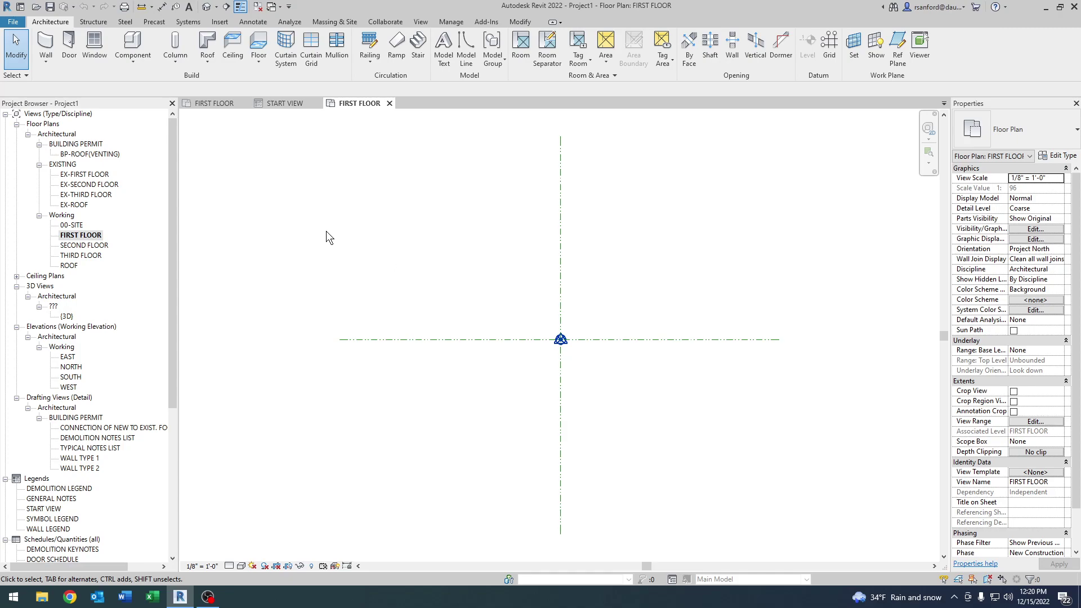
- Zoom and center the START VIEW legend so the Dauntless logo and project fields show
{"action": "left_click", "coordinate": [280, 103]}
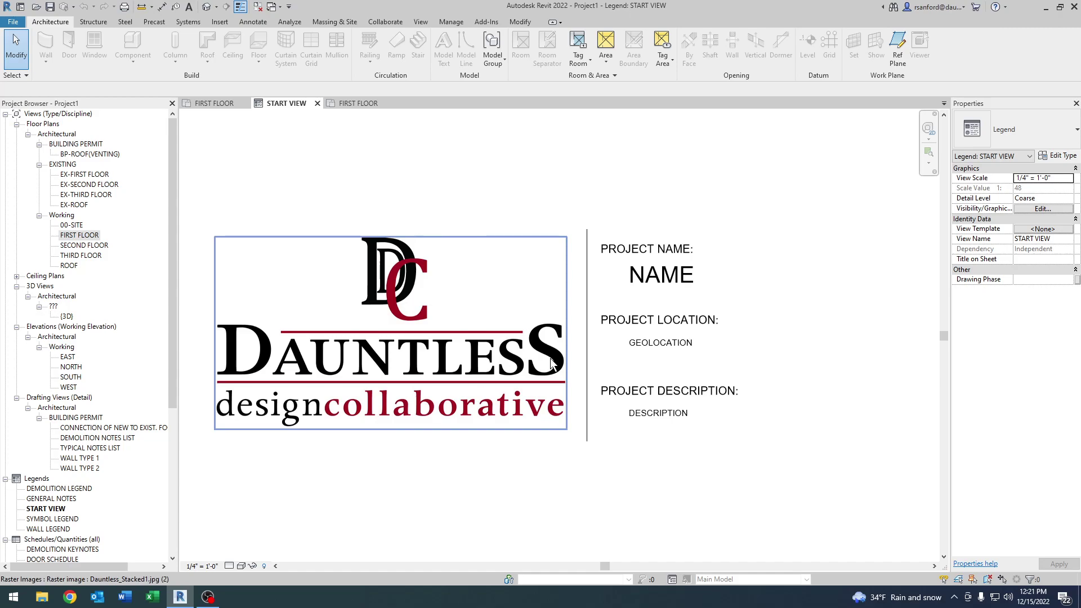
{"action": "scroll", "coordinate": [675, 383], "scroll_direction": "down", "scroll_amount": 3}
{"action": "middle_click_drag", "start_coordinate": [672, 397], "coordinate": [518, 386]}
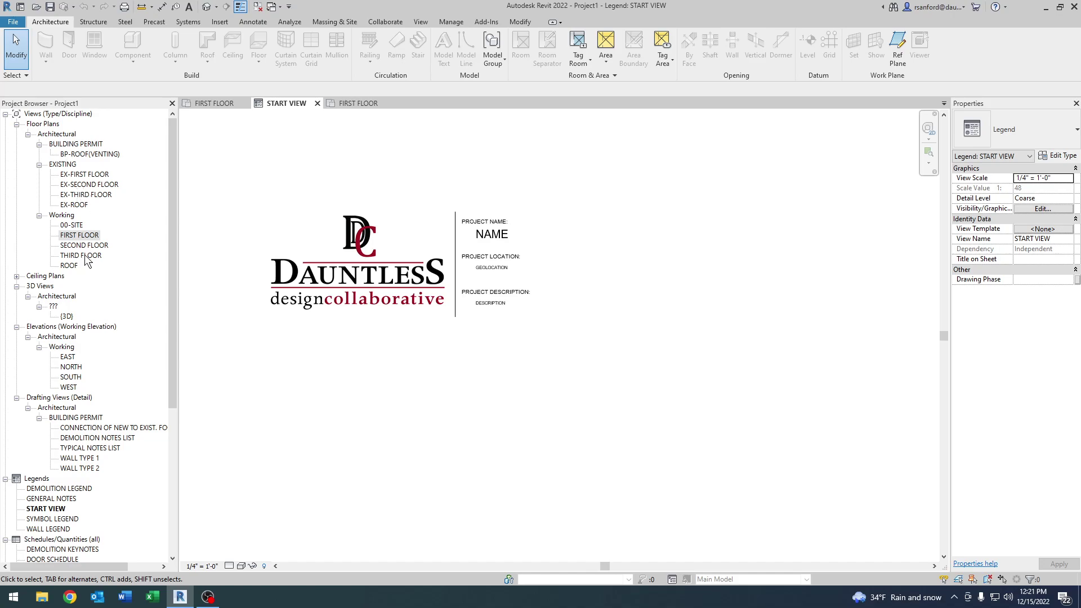
{"action": "left_click", "coordinate": [354, 107]}
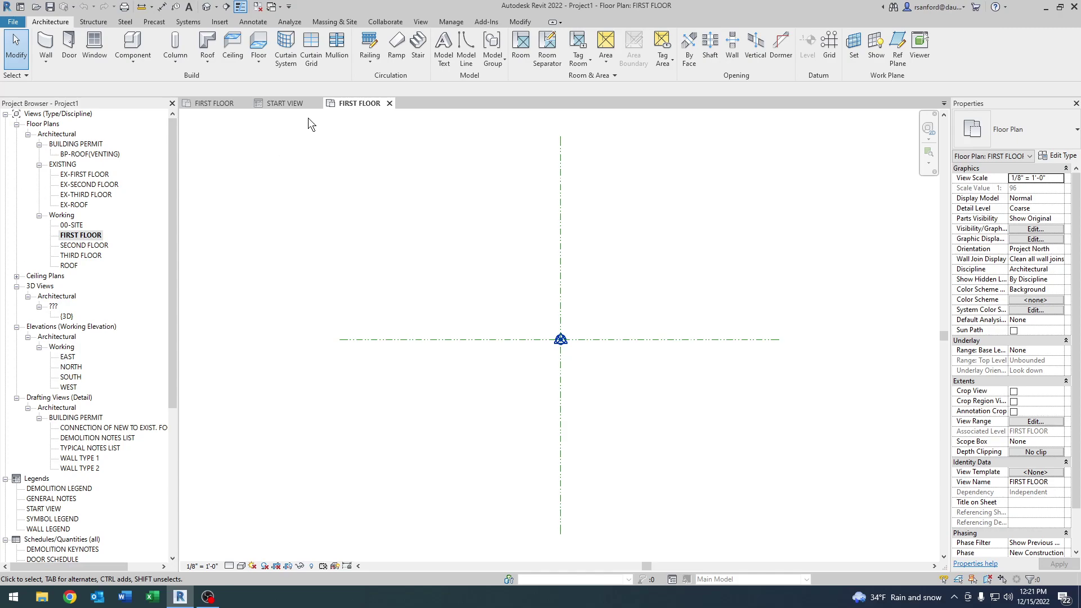
{"action": "left_click", "coordinate": [296, 103]}
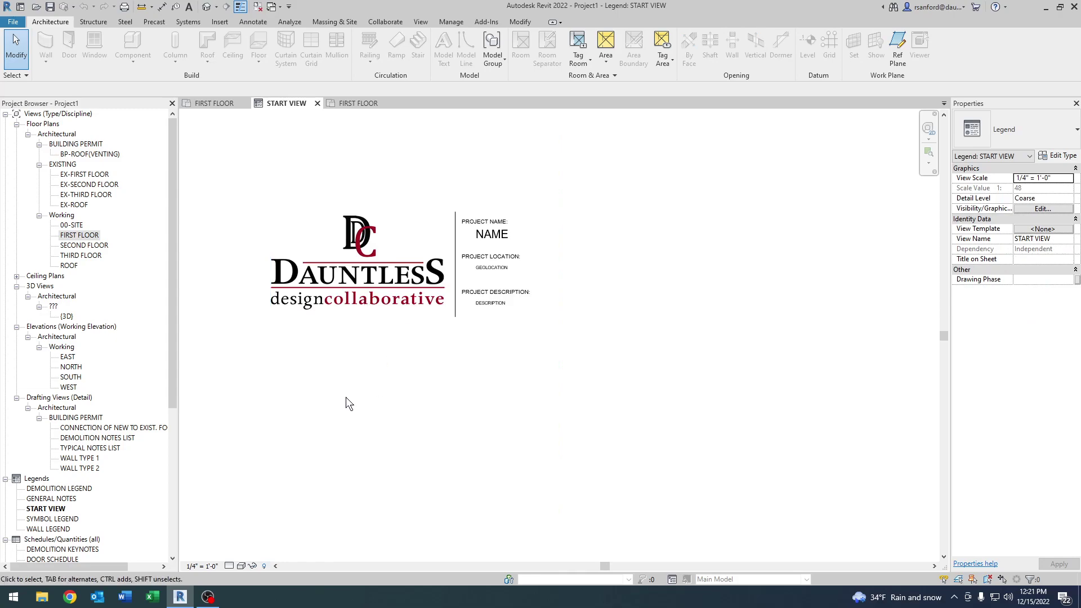
{"action": "scroll", "coordinate": [340, 397], "scroll_direction": "up", "scroll_amount": 2}
{"action": "middle_click_drag", "start_coordinate": [336, 393], "coordinate": [315, 449]}
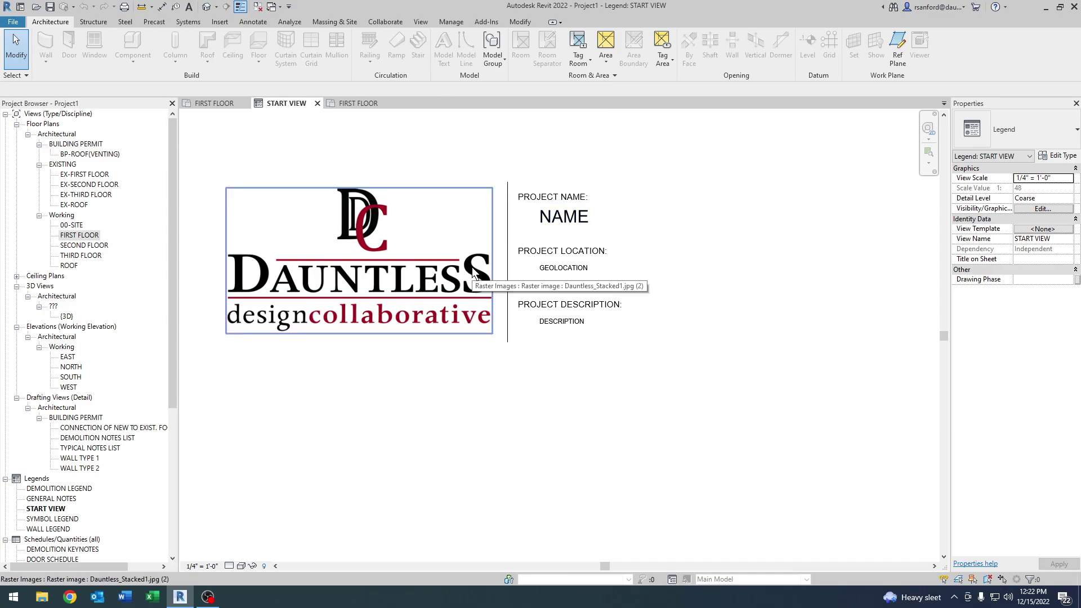
- Set the project's Starting View to Legend: START VIEW
{"action": "left_click", "coordinate": [420, 22]}
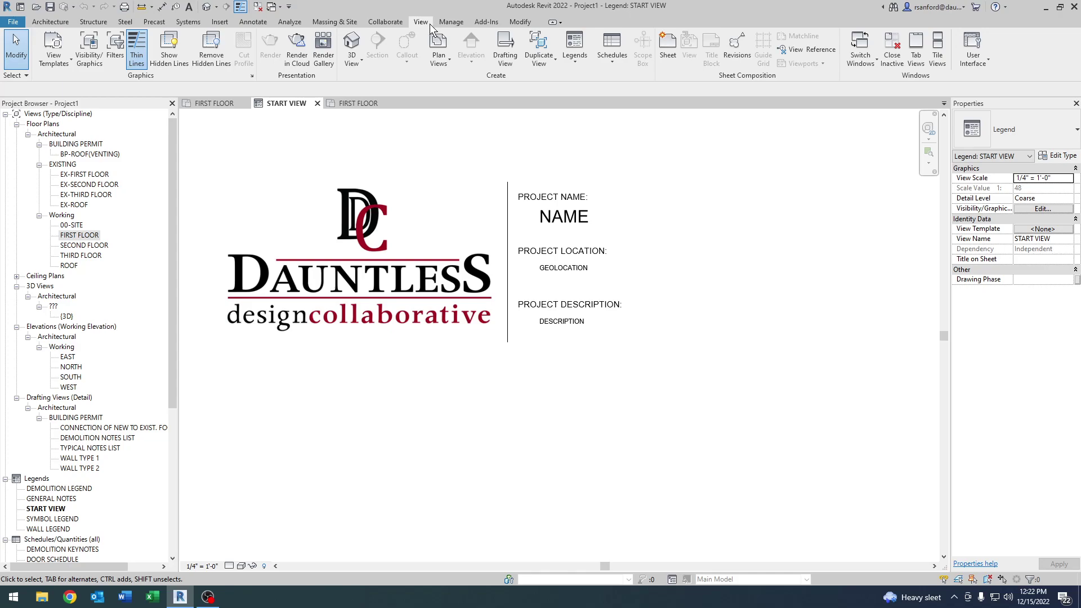
{"action": "left_click", "coordinate": [451, 22]}
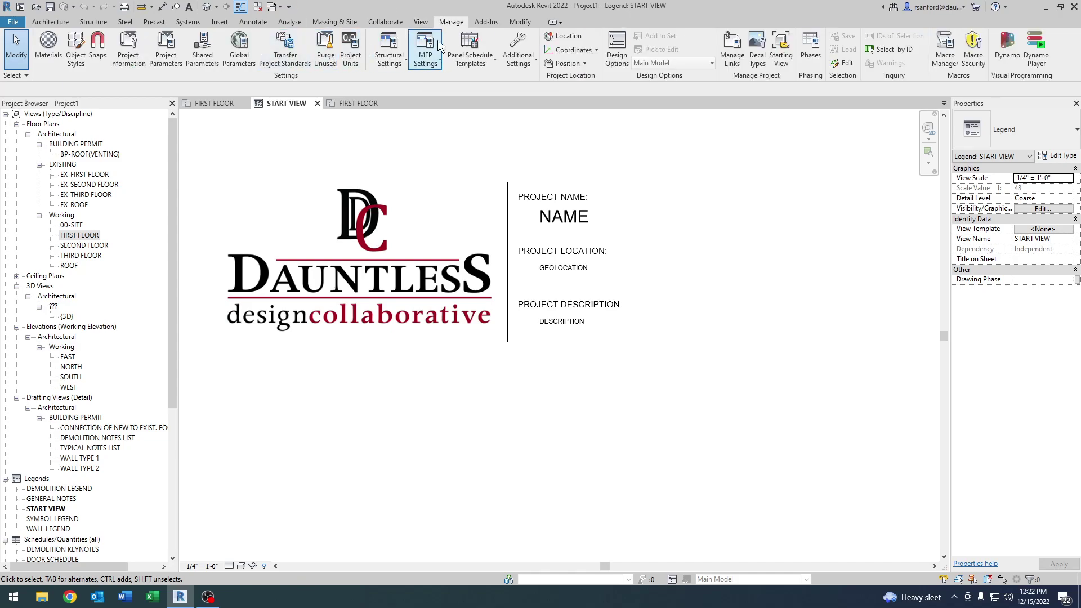
{"action": "left_click", "coordinate": [782, 57]}
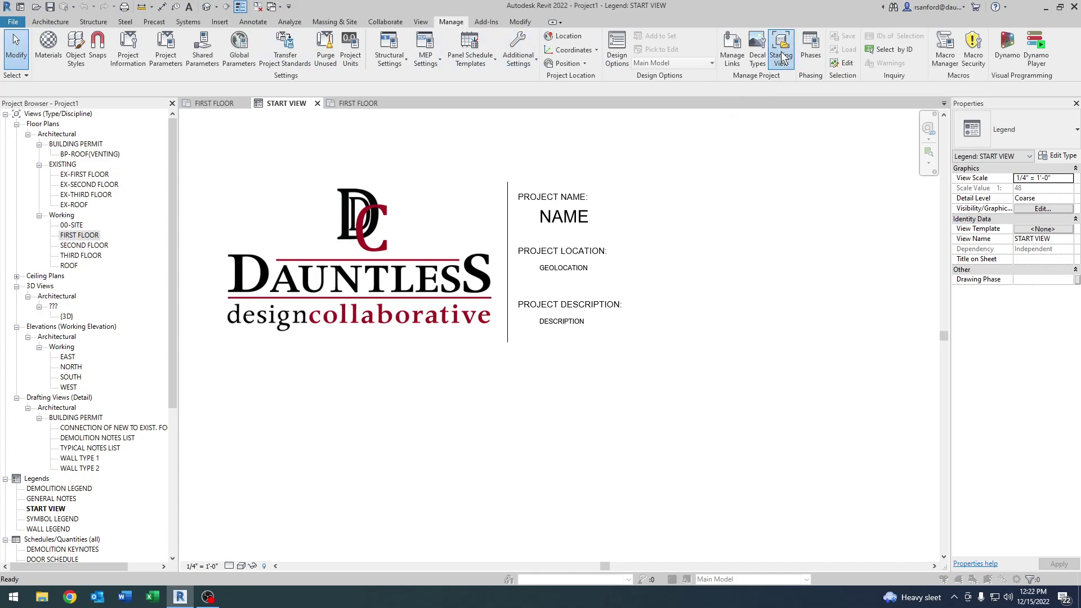
{"action": "left_click", "coordinate": [455, 318]}
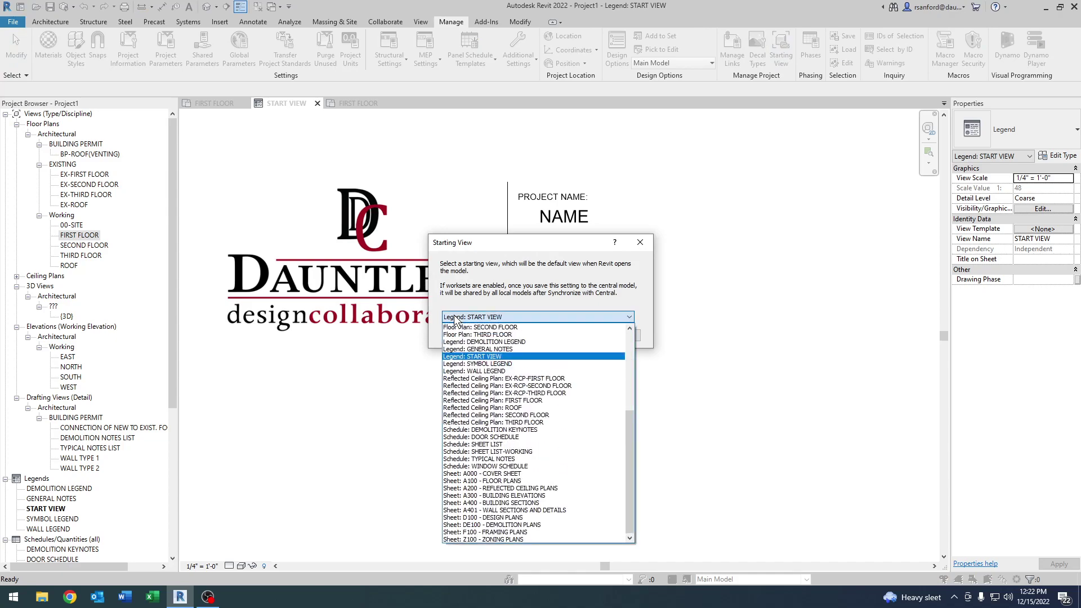
{"action": "left_click", "coordinate": [455, 318]}
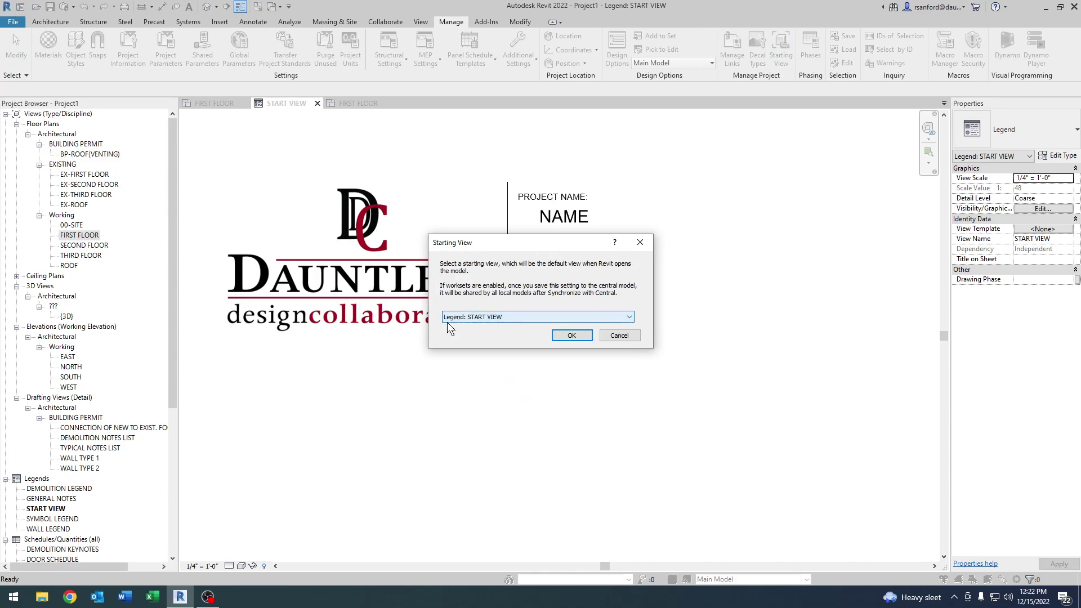
{"action": "left_click", "coordinate": [555, 337]}
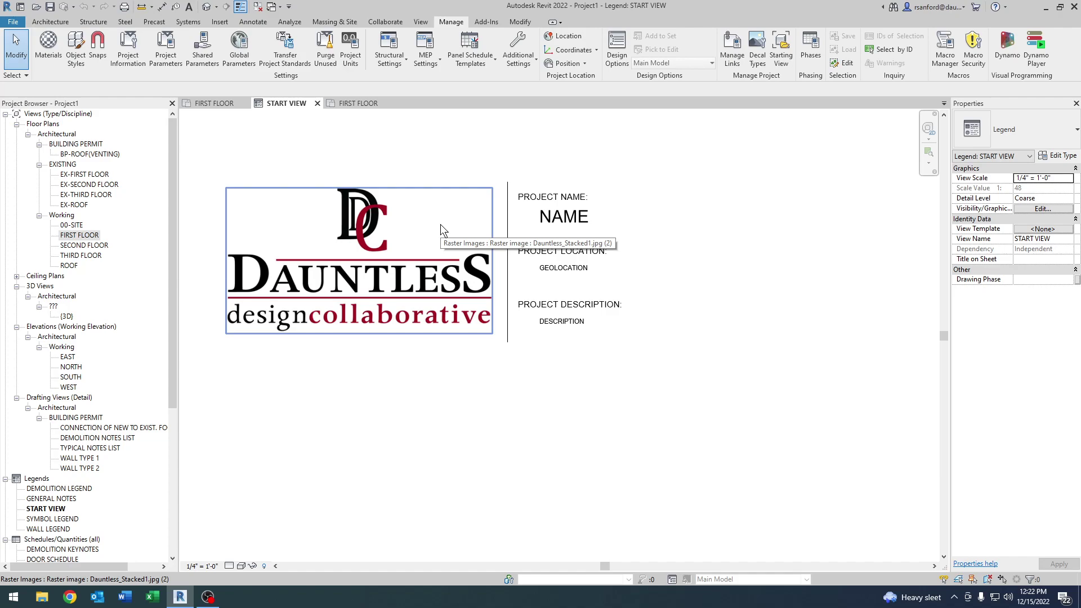
{"action": "scroll", "coordinate": [421, 221], "scroll_direction": "up", "scroll_amount": 1}
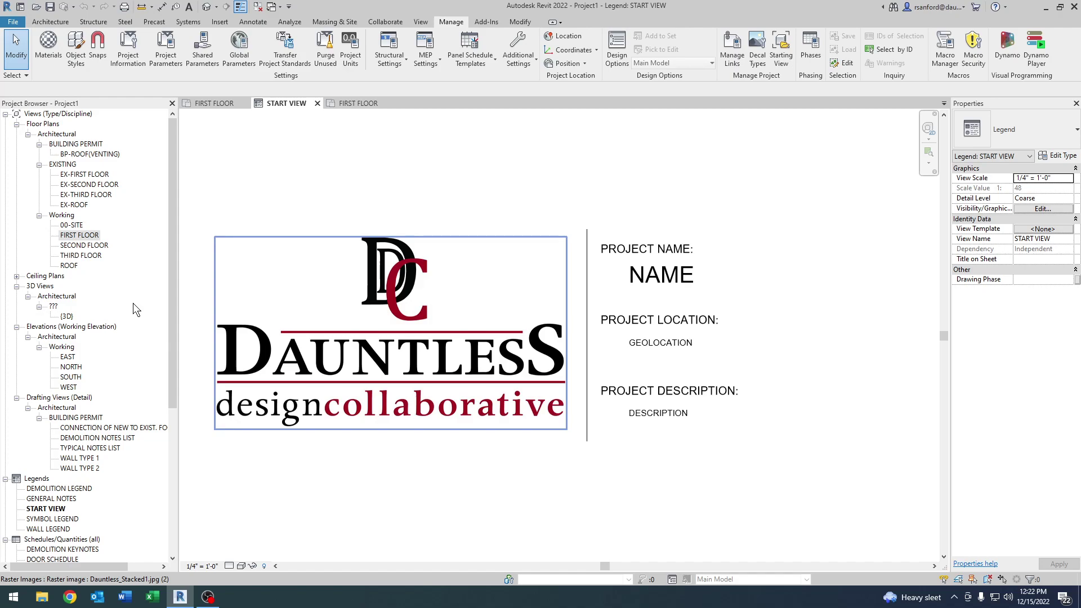
- Open the FIRST FLOOR plan under Floor Plans > Working
{"action": "left_click", "coordinate": [86, 235]}
{"action": "double_click", "coordinate": [85, 236]}
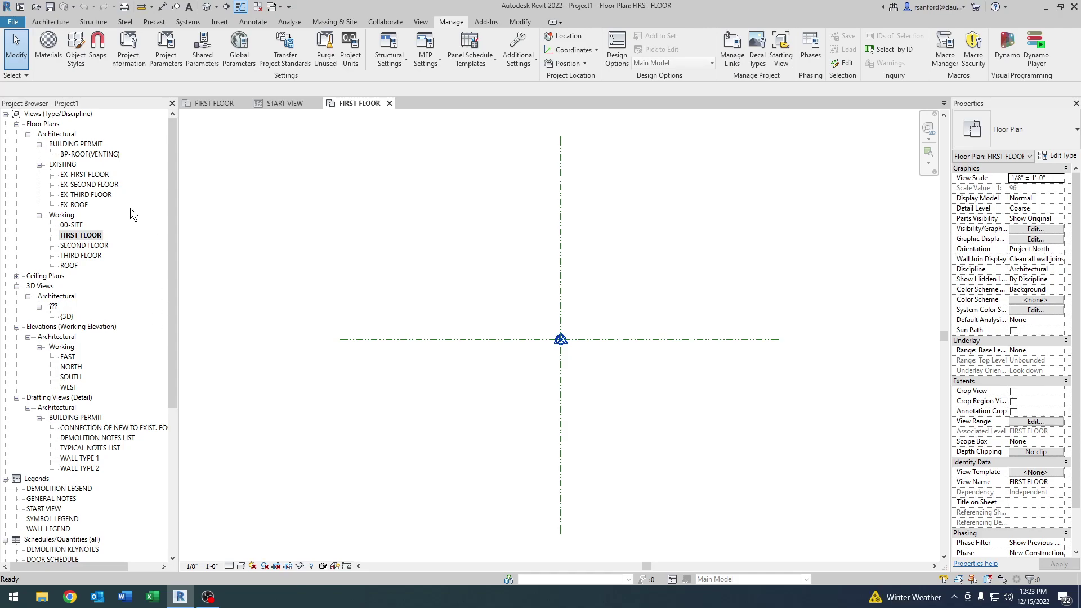
{"action": "scroll", "coordinate": [799, 442], "scroll_direction": "down", "scroll_amount": 3}
{"action": "scroll", "coordinate": [577, 410], "scroll_direction": "up", "scroll_amount": 2}
{"action": "middle_click_drag", "start_coordinate": [577, 411], "coordinate": [472, 359]}
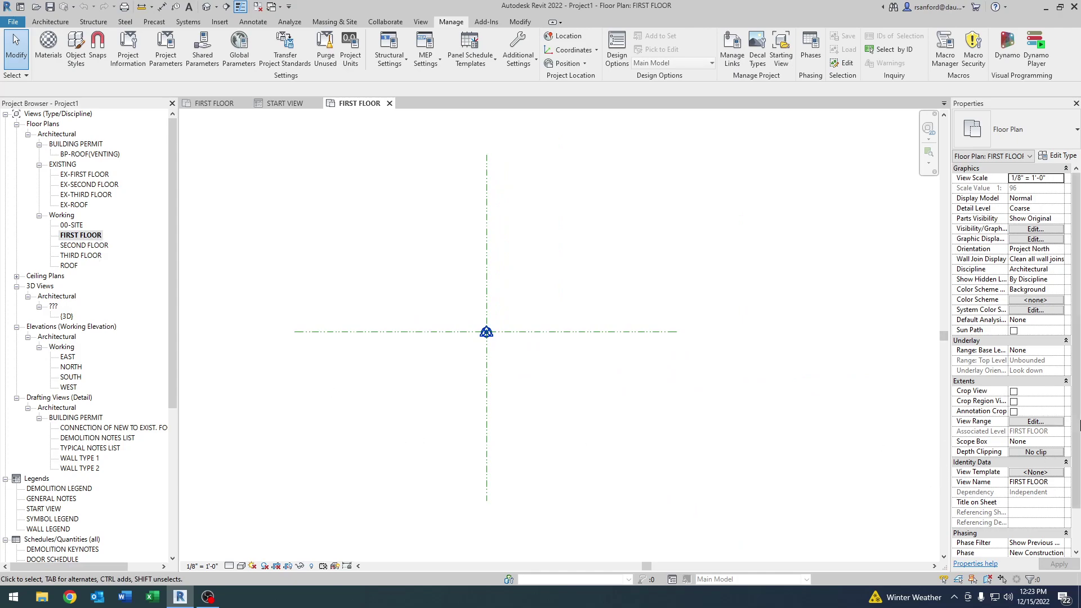
{"action": "scroll", "coordinate": [1078, 428], "scroll_direction": "down", "scroll_amount": 2}
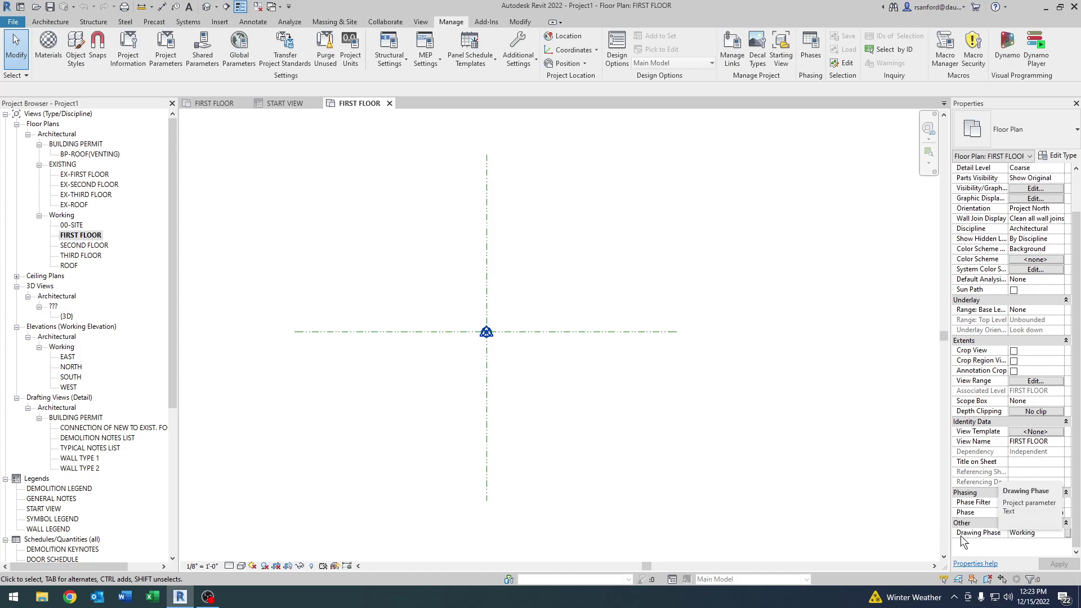
{"action": "left_click", "coordinate": [1036, 533]}
{"action": "left_click", "coordinate": [1058, 533]}
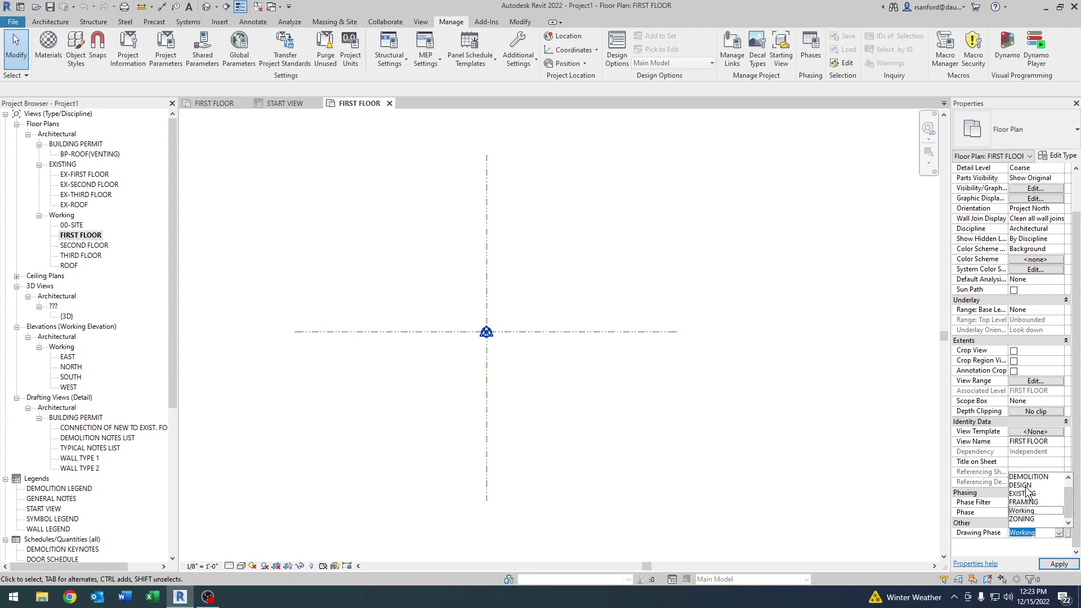
{"action": "scroll", "coordinate": [1020, 512], "scroll_direction": "up", "scroll_amount": 1}
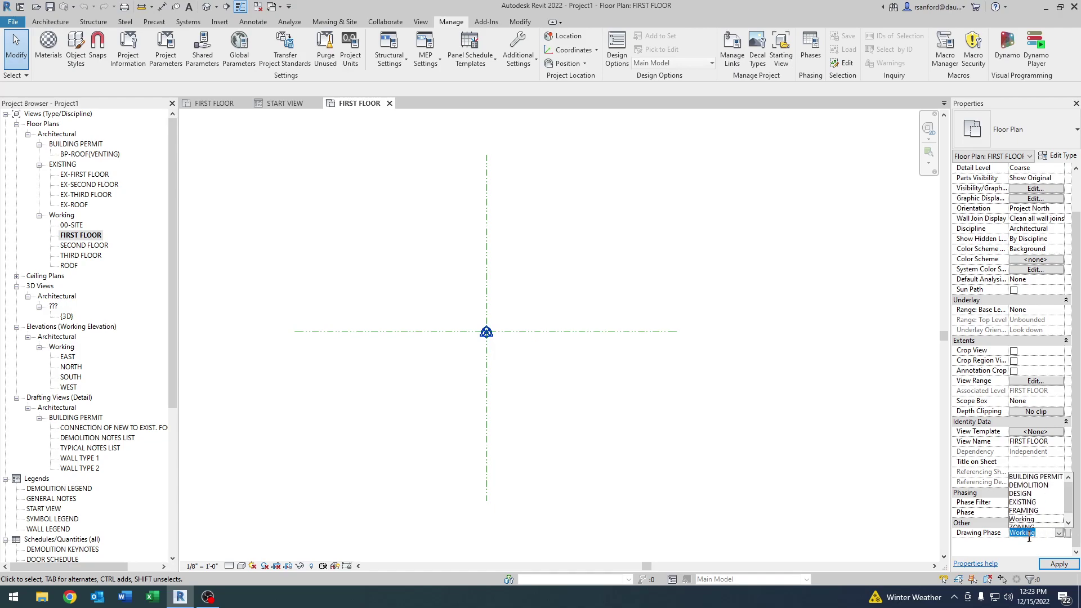
{"action": "left_click", "coordinate": [1036, 518]}
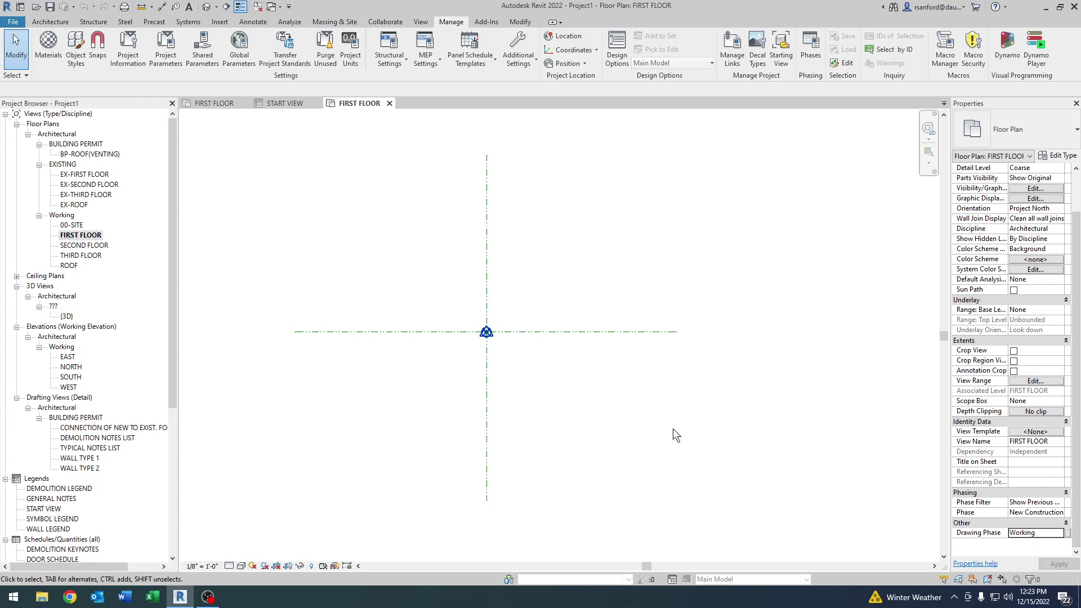
{"action": "left_click", "coordinate": [1046, 534]}
{"action": "type", "text": "test"}
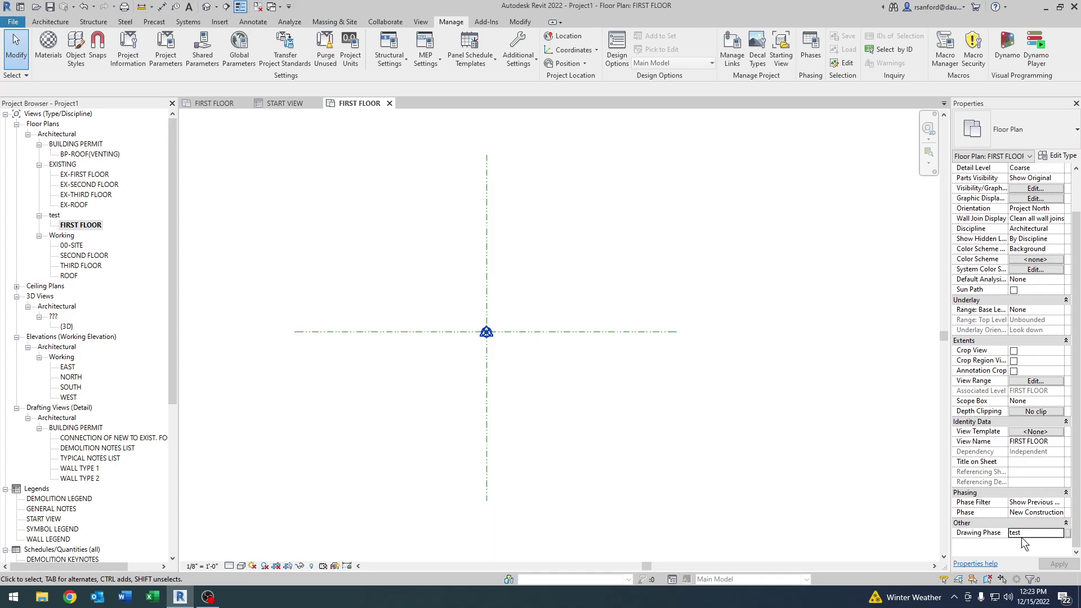
{"action": "key", "text": "ctrl+z"}
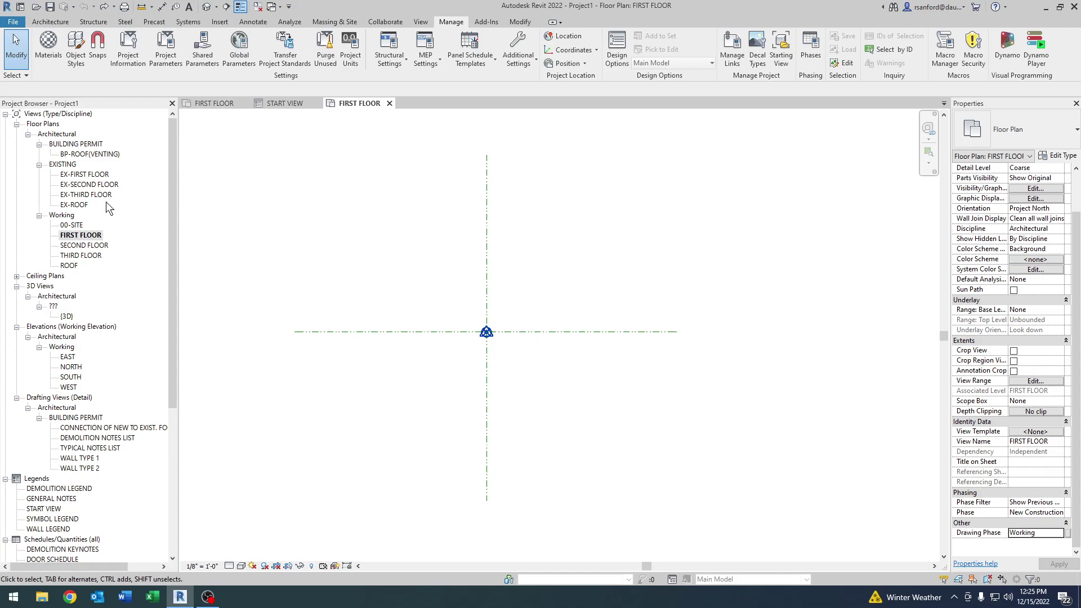
{"action": "left_click", "coordinate": [214, 103]}
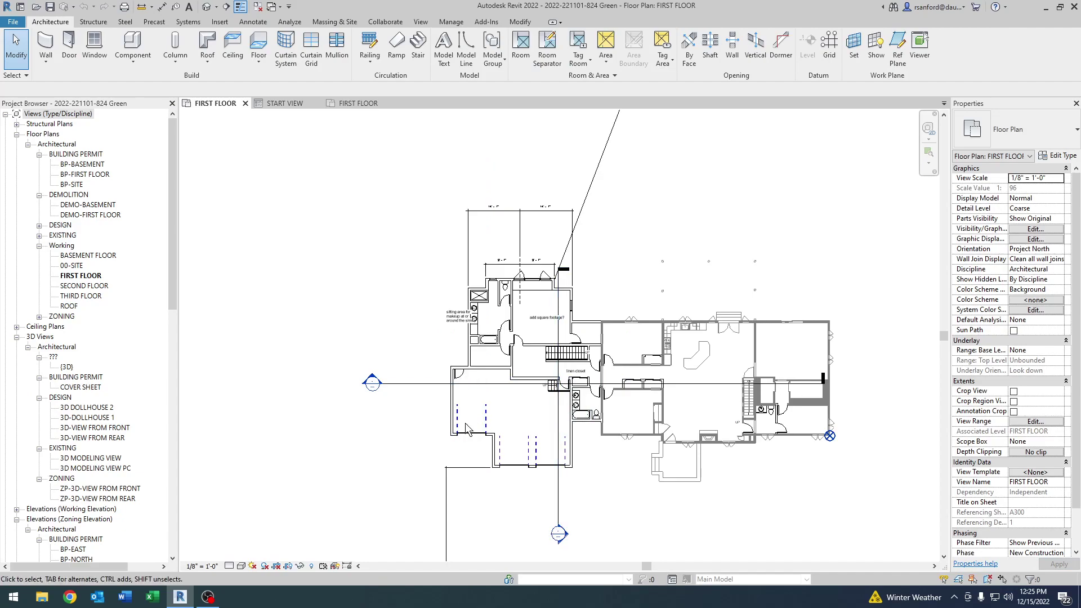
{"action": "left_click", "coordinate": [80, 276]}
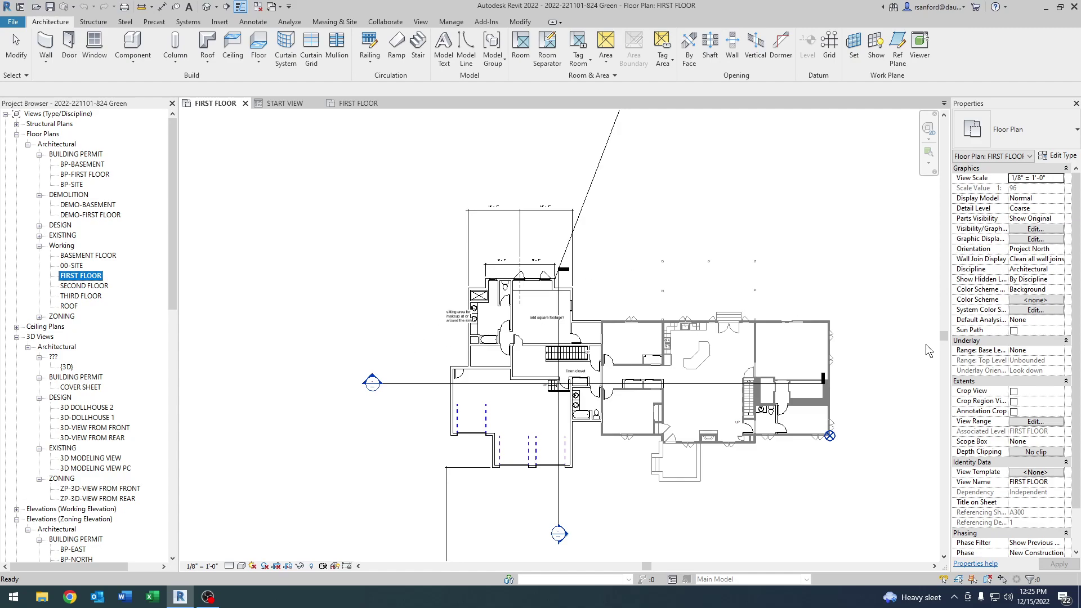
{"action": "scroll", "coordinate": [925, 345], "scroll_direction": "down", "scroll_amount": 2}
{"action": "scroll", "coordinate": [646, 225], "scroll_direction": "up", "scroll_amount": 1}
{"action": "scroll", "coordinate": [717, 313], "scroll_direction": "up", "scroll_amount": 5}
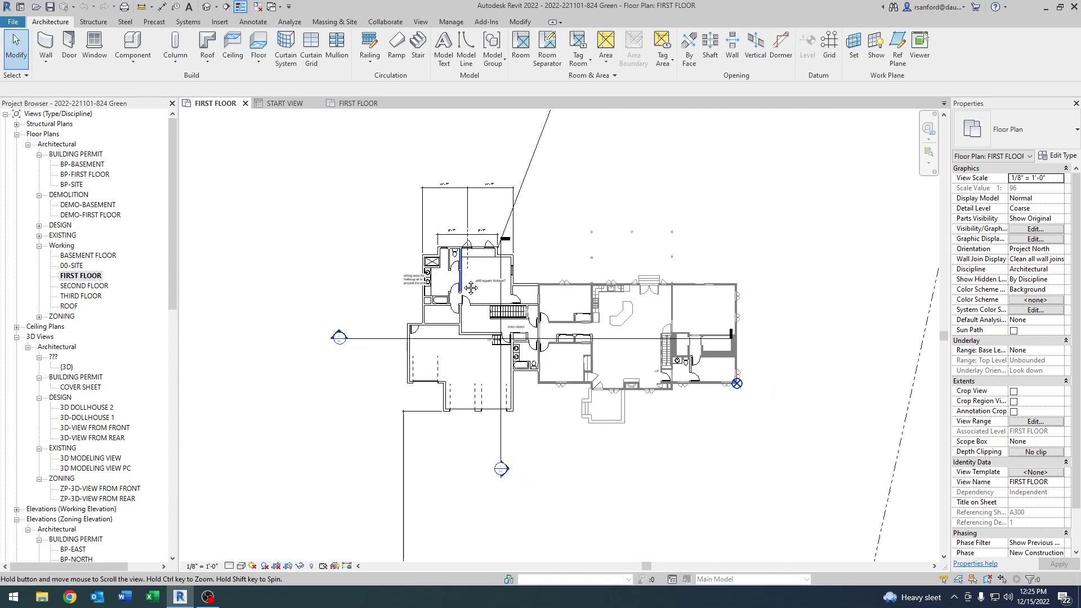
{"action": "middle_click_drag", "start_coordinate": [395, 312], "coordinate": [446, 369]}
{"action": "scroll", "coordinate": [411, 323], "scroll_direction": "down", "scroll_amount": 3}
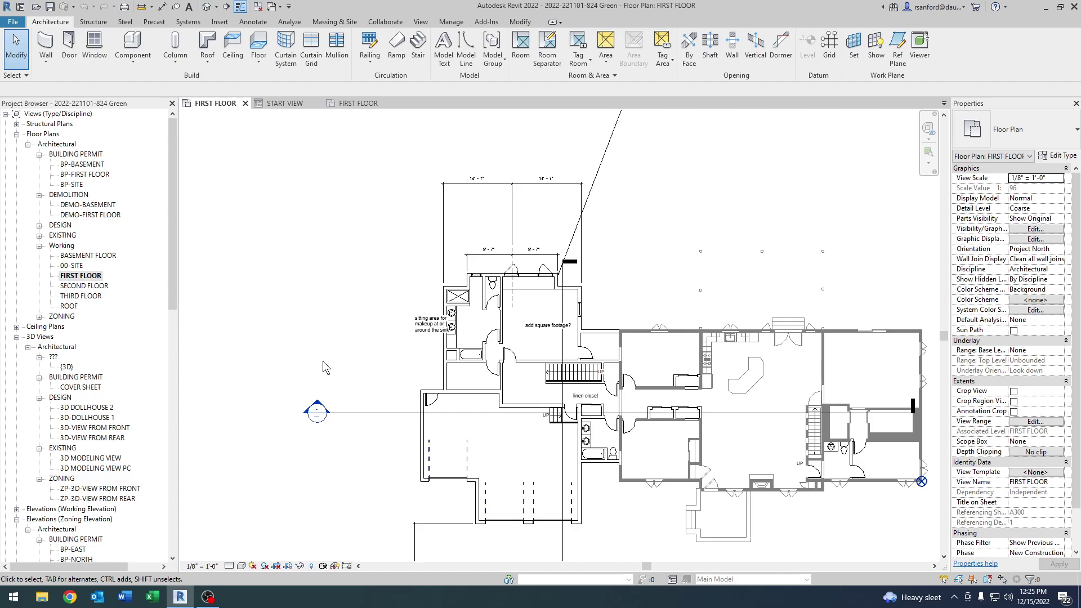
{"action": "left_click", "coordinate": [70, 275]}
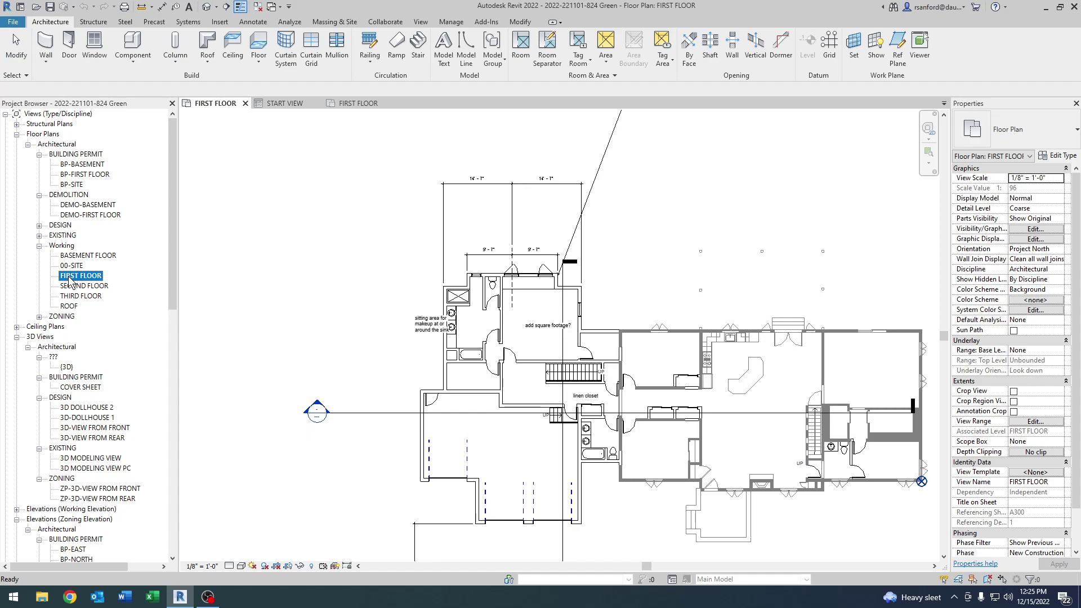
- Duplicate the FIRST FLOOR view as an independent copy, FIRST FLOOR Copy 1
{"action": "right_click", "coordinate": [70, 281]}
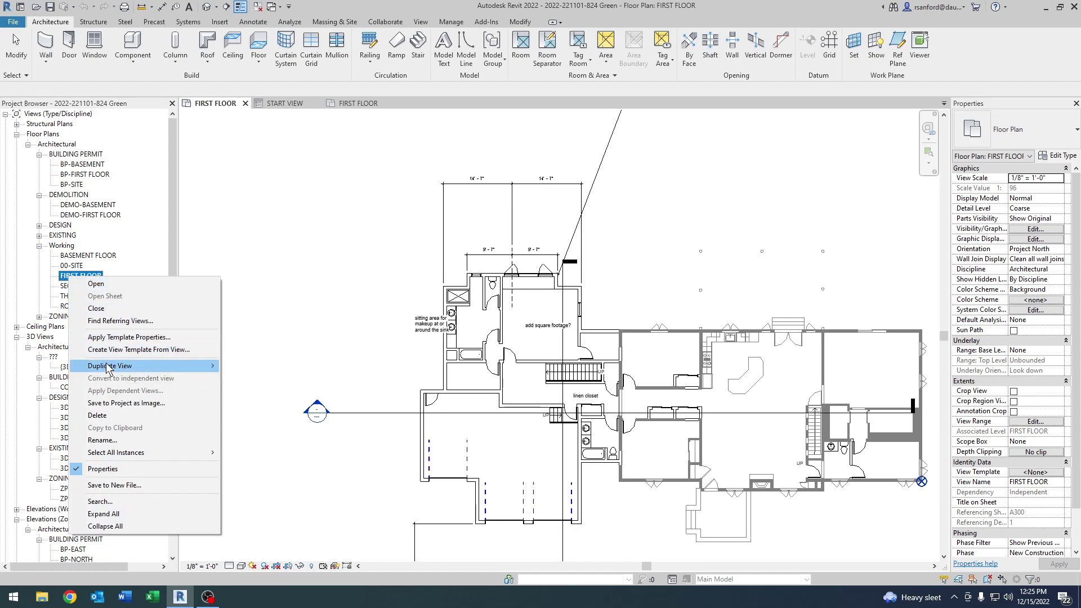
{"action": "mouse_move", "coordinate": [110, 367]}
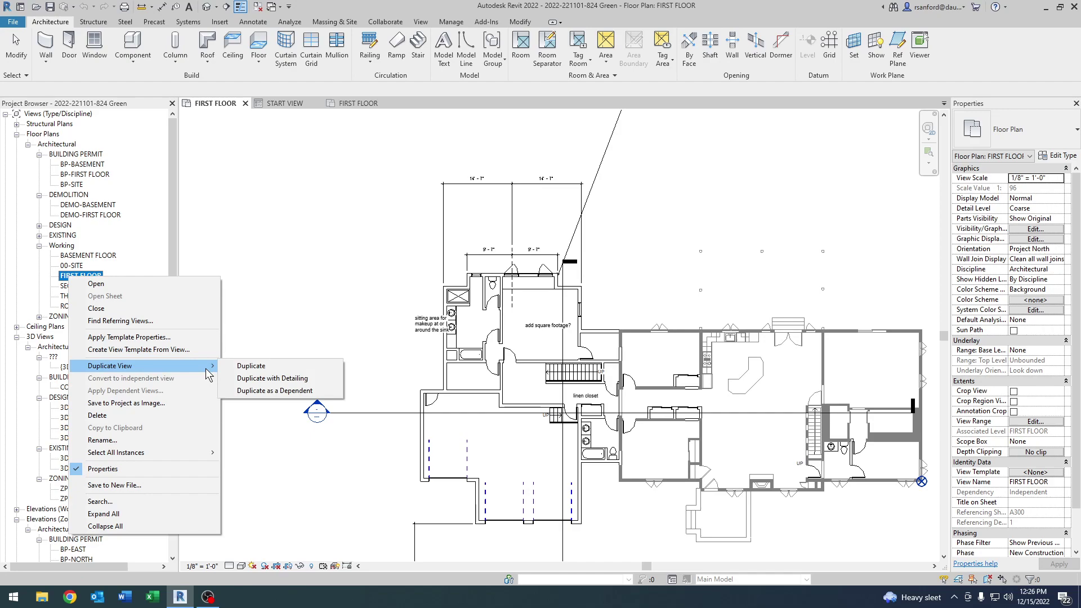
{"action": "left_click", "coordinate": [247, 367]}
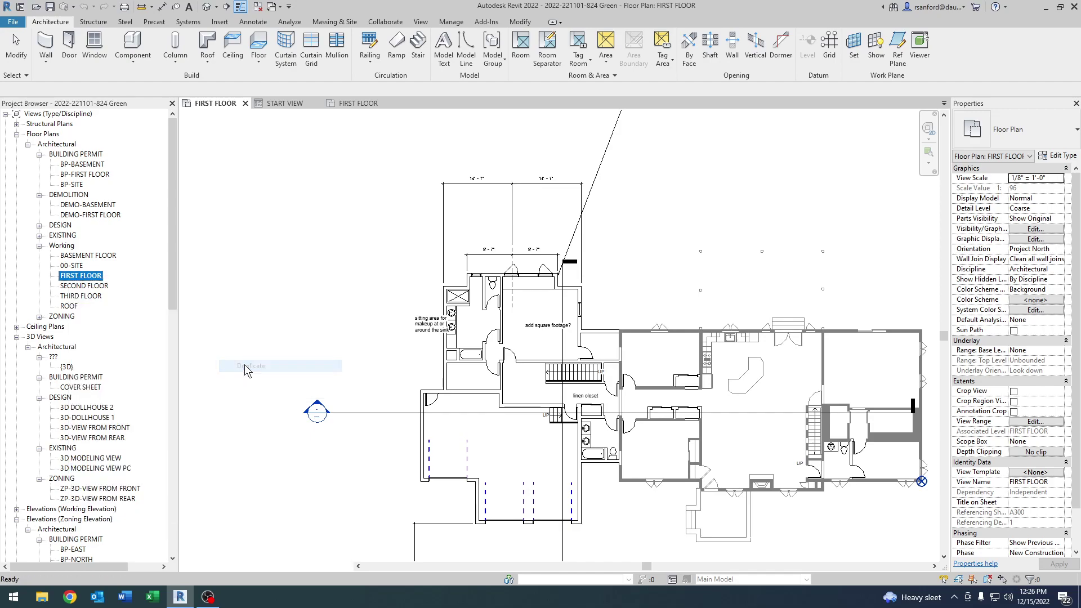
- Open FIRST FLOOR Copy 1 after comparing it with the original FIRST FLOOR plan
{"action": "left_click", "coordinate": [82, 276]}
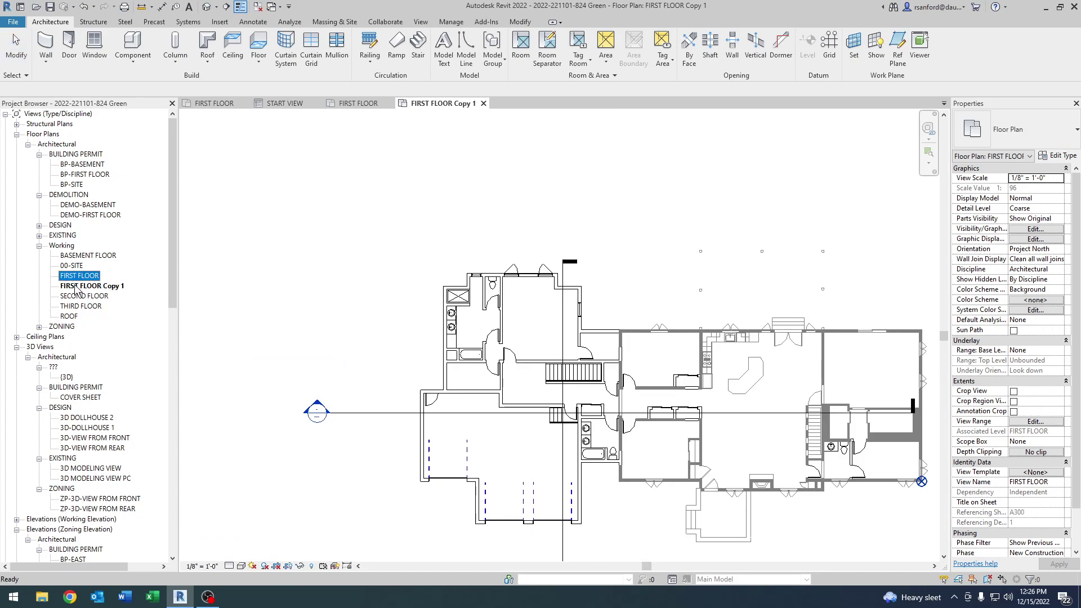
{"action": "left_click", "coordinate": [78, 287]}
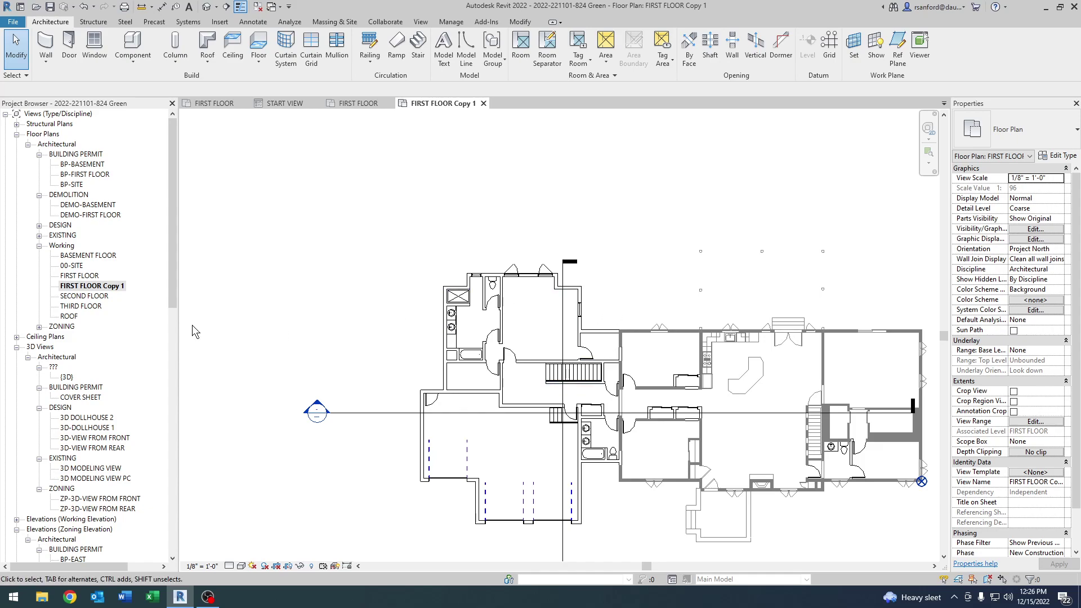
{"action": "double_click", "coordinate": [81, 275]}
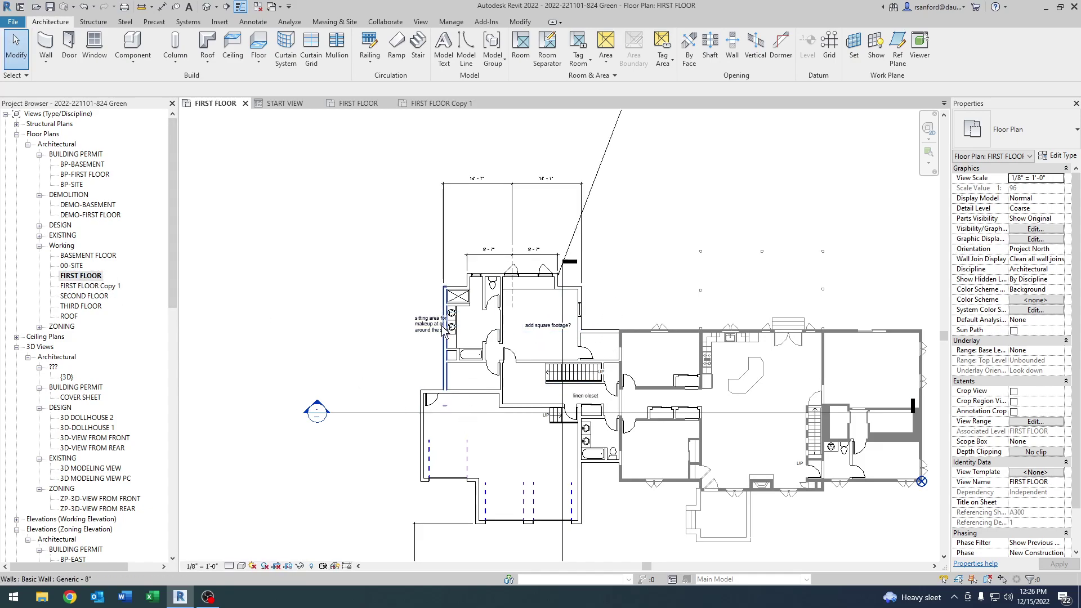
{"action": "double_click", "coordinate": [79, 286]}
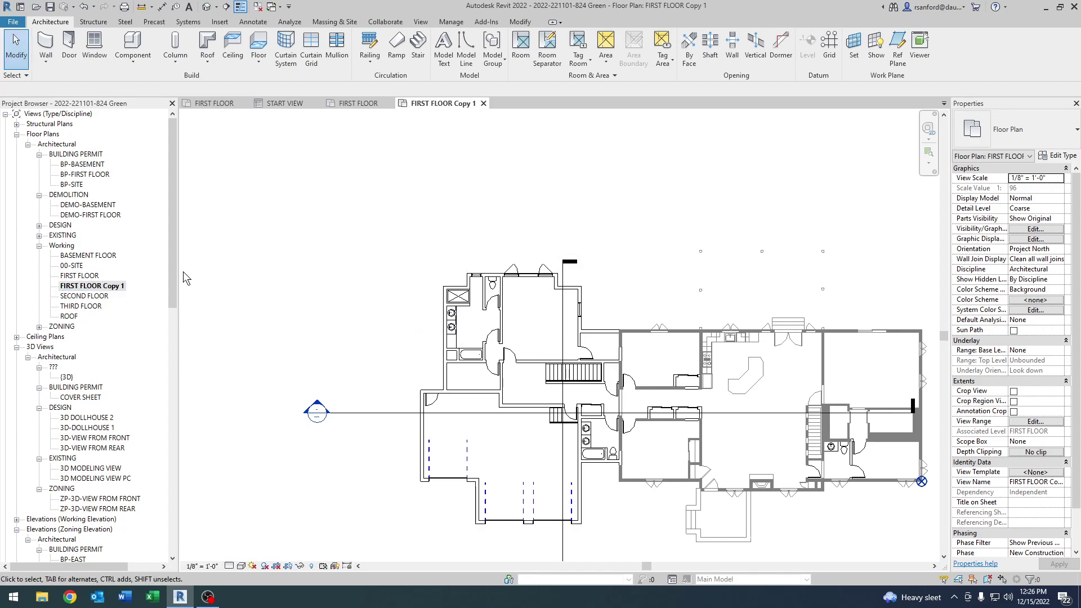
{"action": "left_click", "coordinate": [107, 291]}
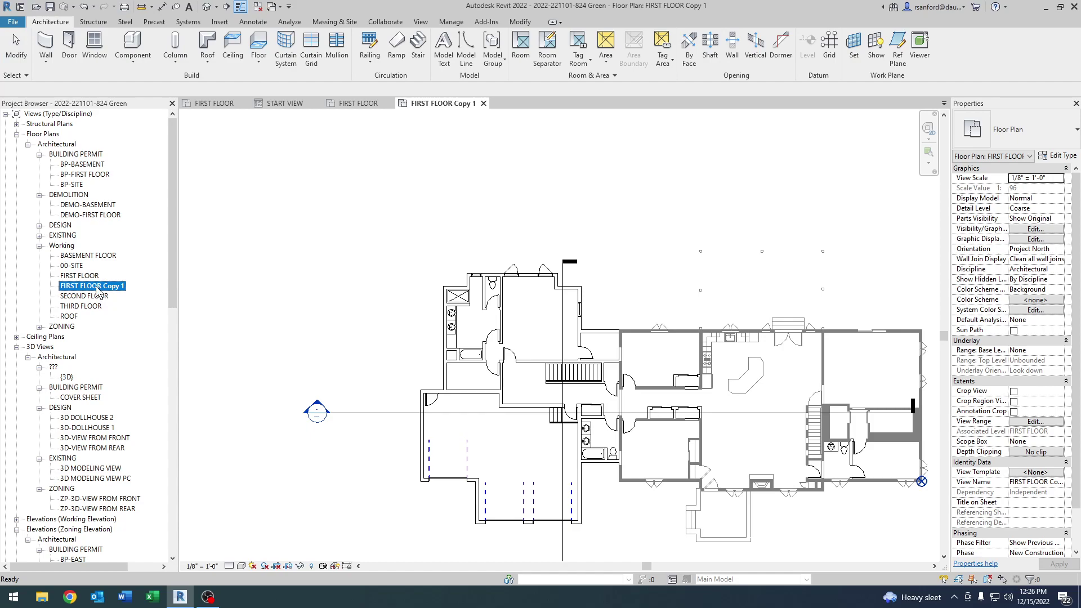
- Apply the DESIGN PLANS template properties to FIRST FLOOR Copy 1
{"action": "right_click", "coordinate": [97, 291]}
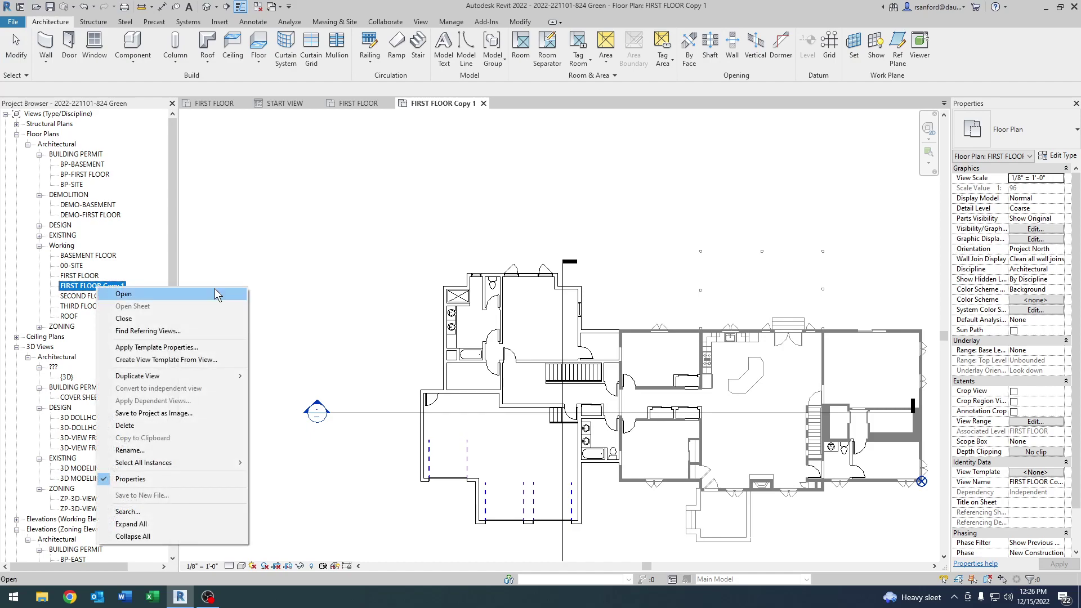
{"action": "left_click", "coordinate": [137, 347]}
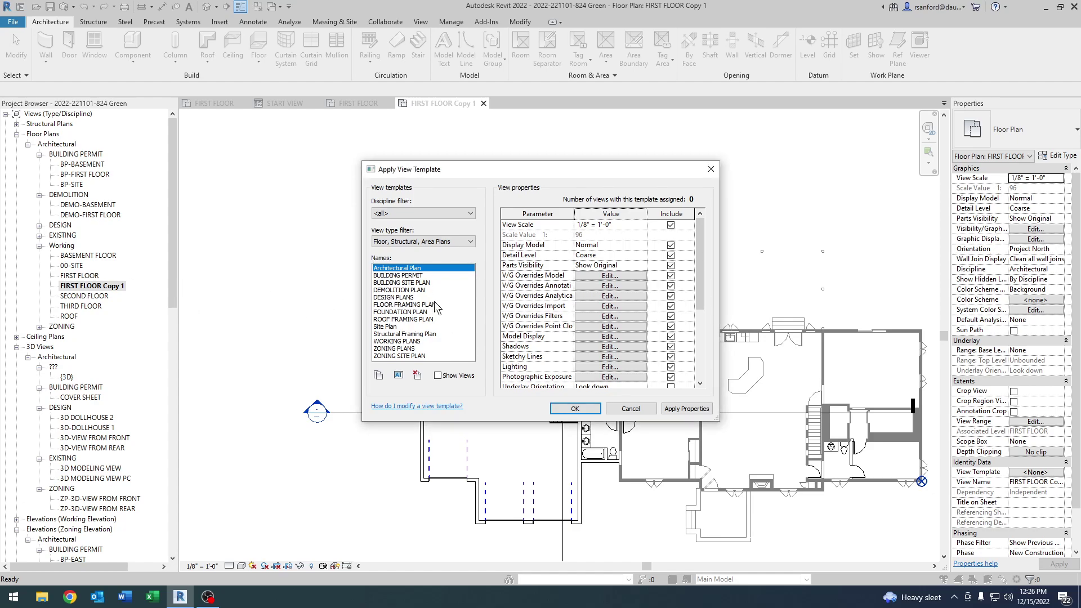
{"action": "left_click", "coordinate": [393, 297]}
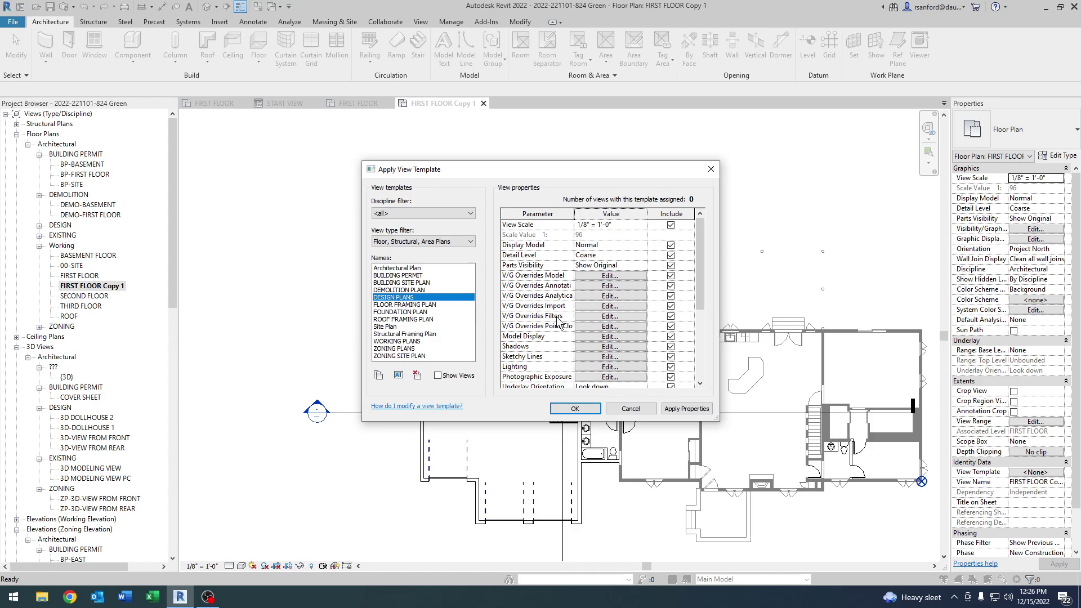
{"action": "left_click", "coordinate": [574, 408]}
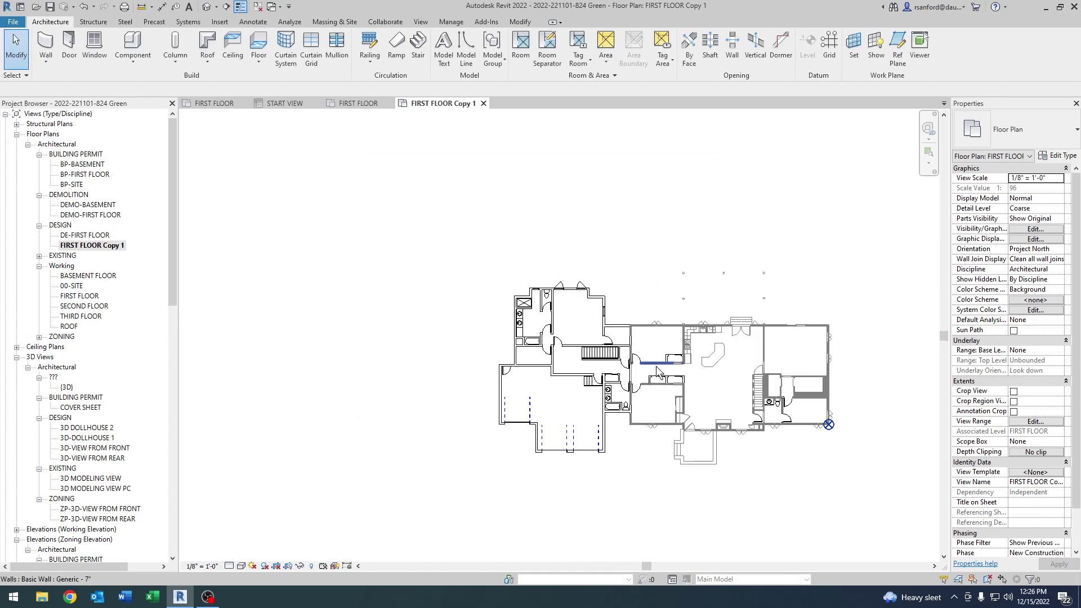
{"action": "scroll", "coordinate": [563, 287], "scroll_direction": "down", "scroll_amount": 2}
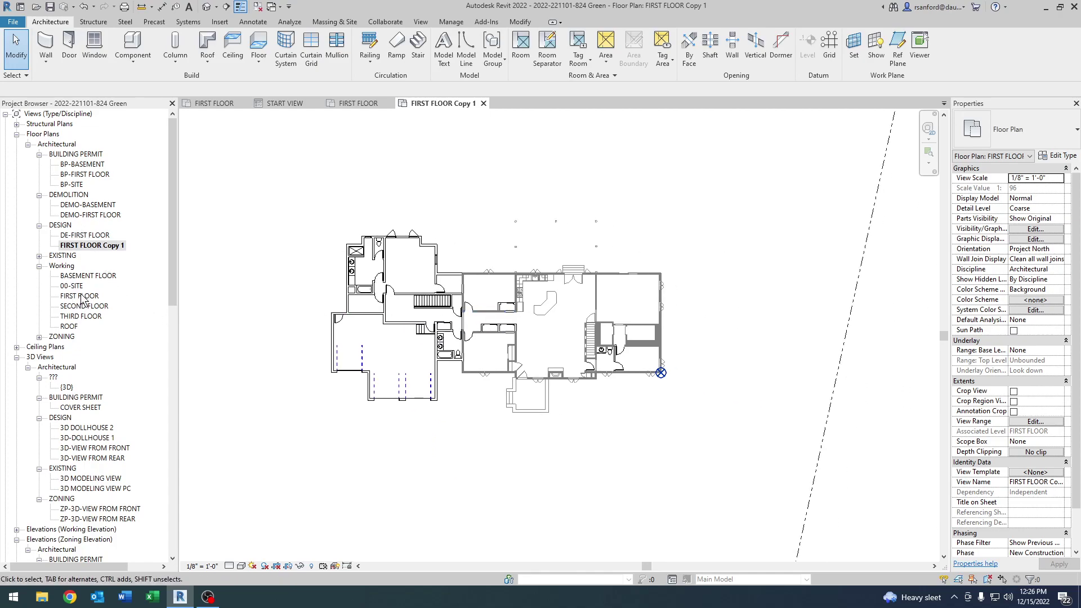
{"action": "left_click", "coordinate": [354, 106]}
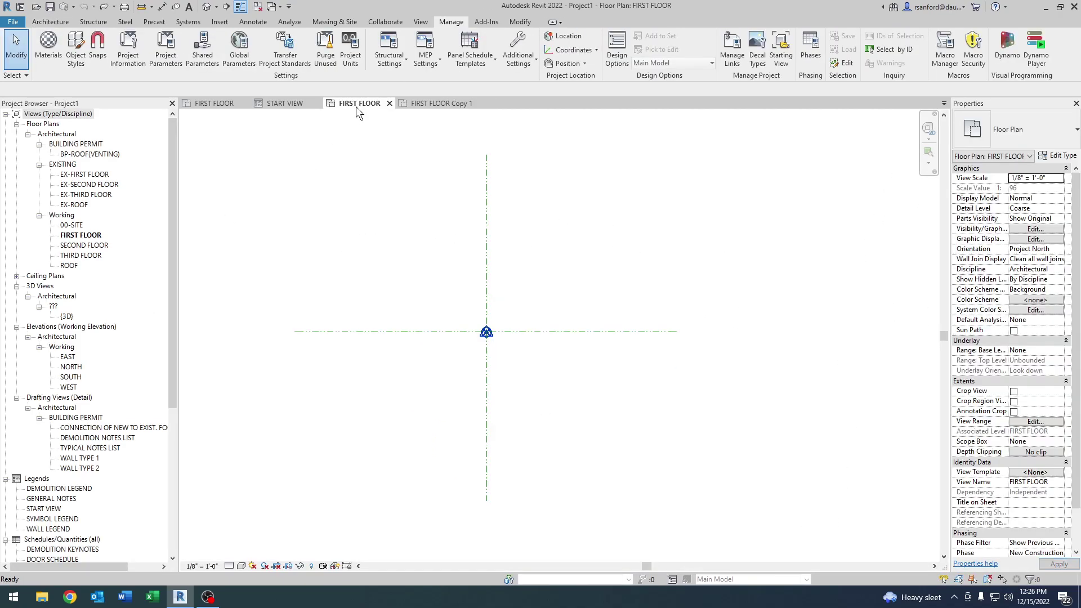
{"action": "left_click", "coordinate": [419, 102]}
{"action": "left_click", "coordinate": [218, 103]}
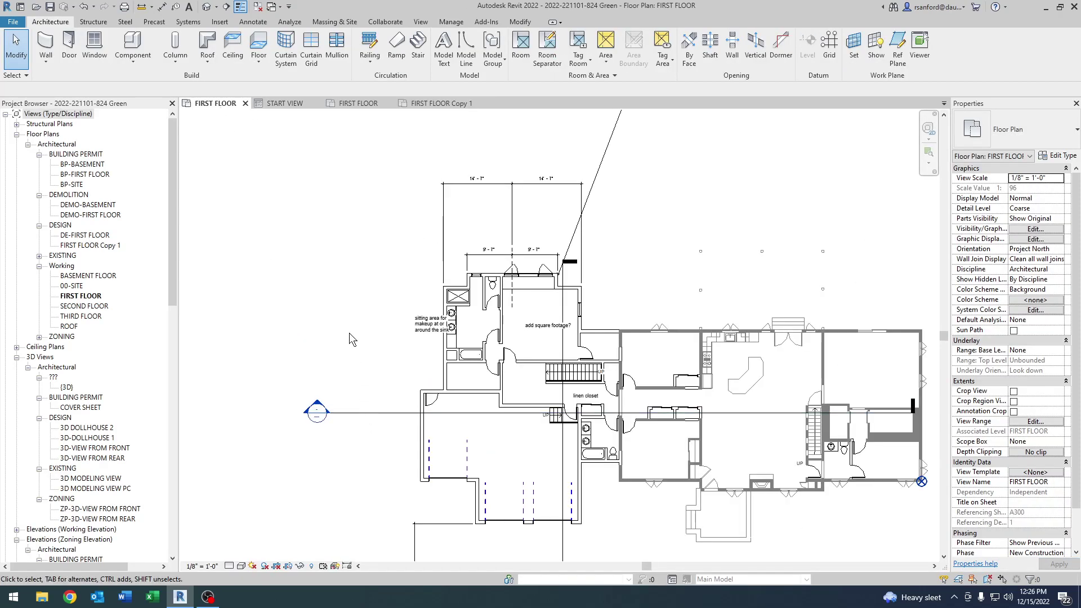
{"action": "scroll", "coordinate": [349, 333], "scroll_direction": "down", "scroll_amount": 2}
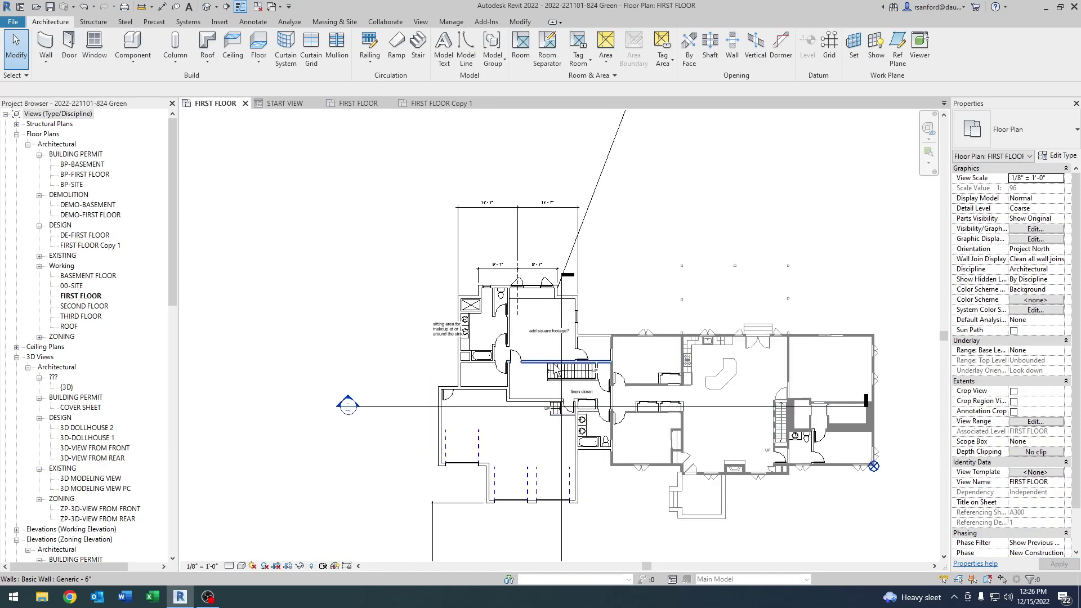
{"action": "left_click", "coordinate": [437, 105]}
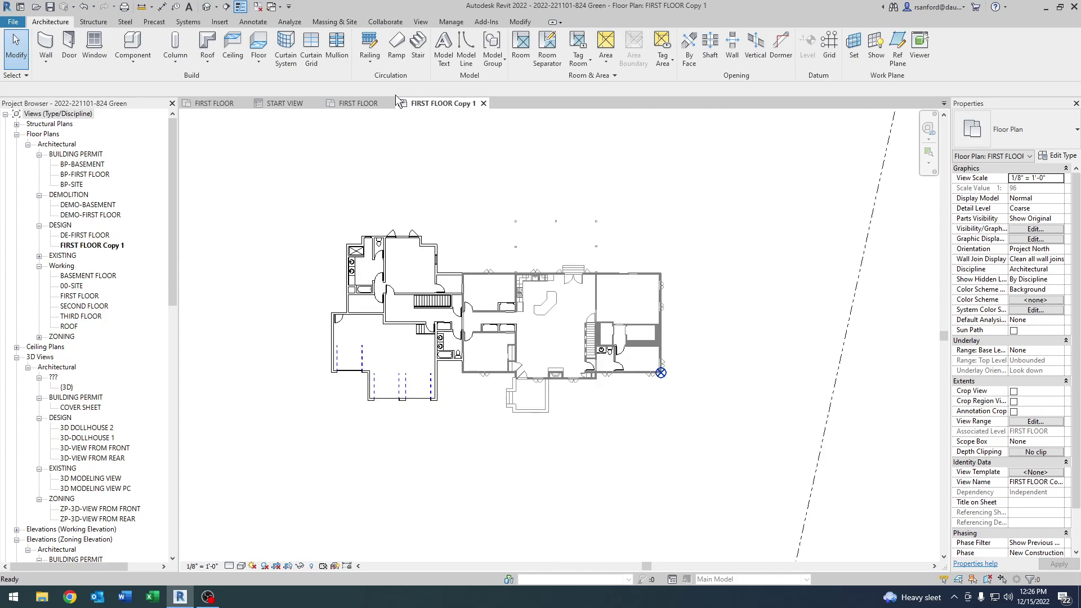
{"action": "left_click", "coordinate": [202, 101]}
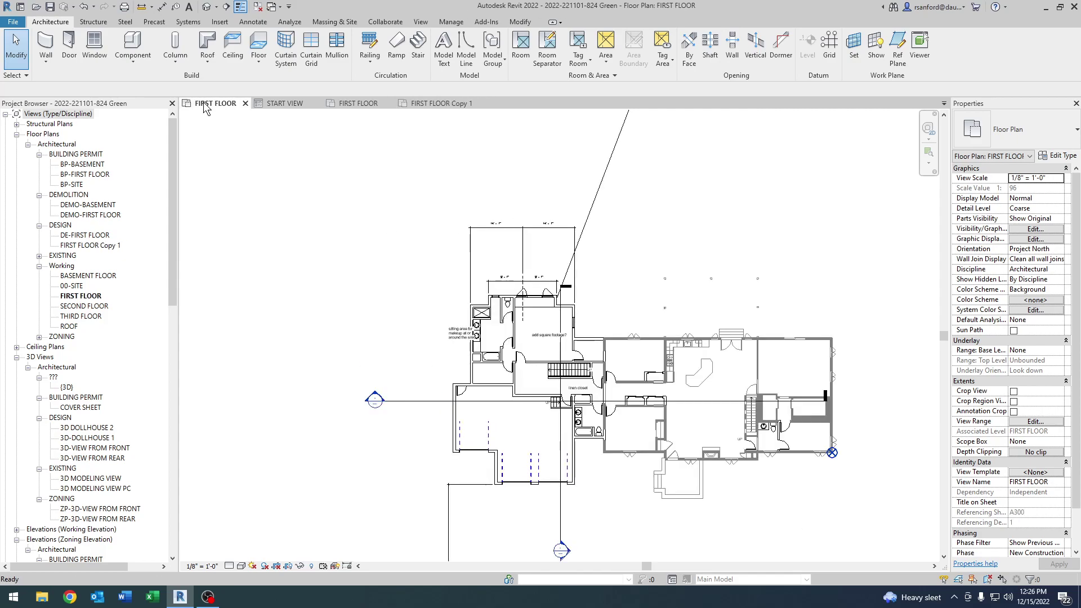
{"action": "left_click", "coordinate": [450, 103]}
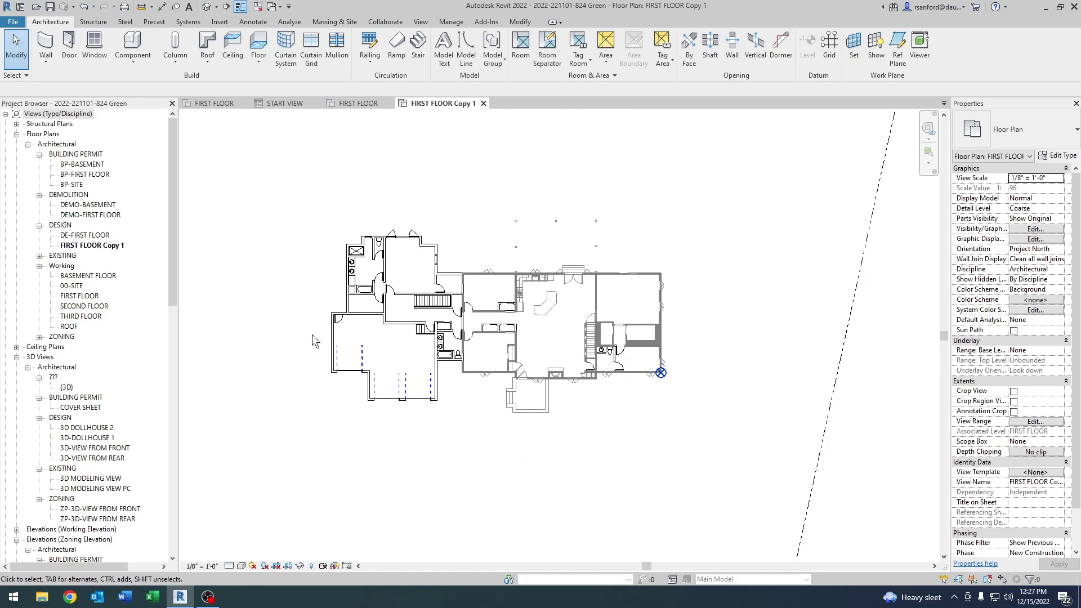
{"action": "right_click", "coordinate": [66, 247]}
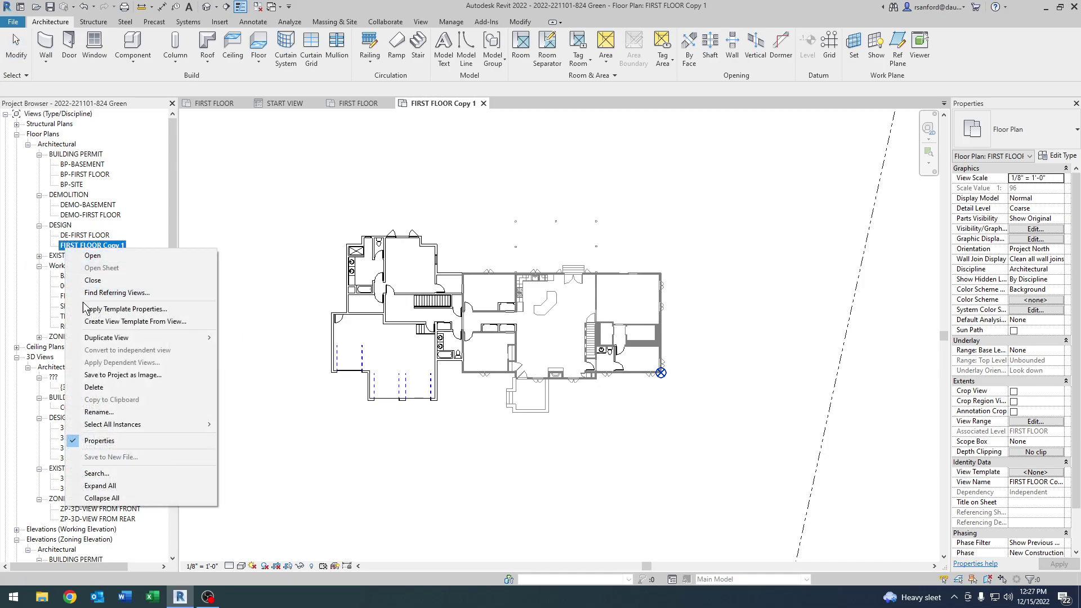
{"action": "left_click", "coordinate": [105, 310]}
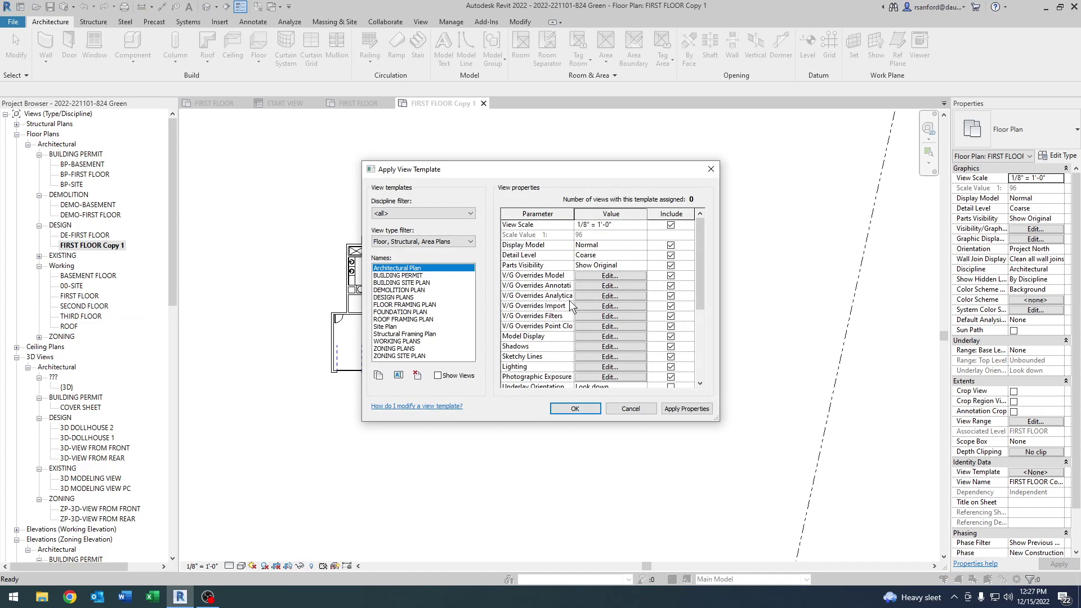
{"action": "left_click", "coordinate": [711, 169]}
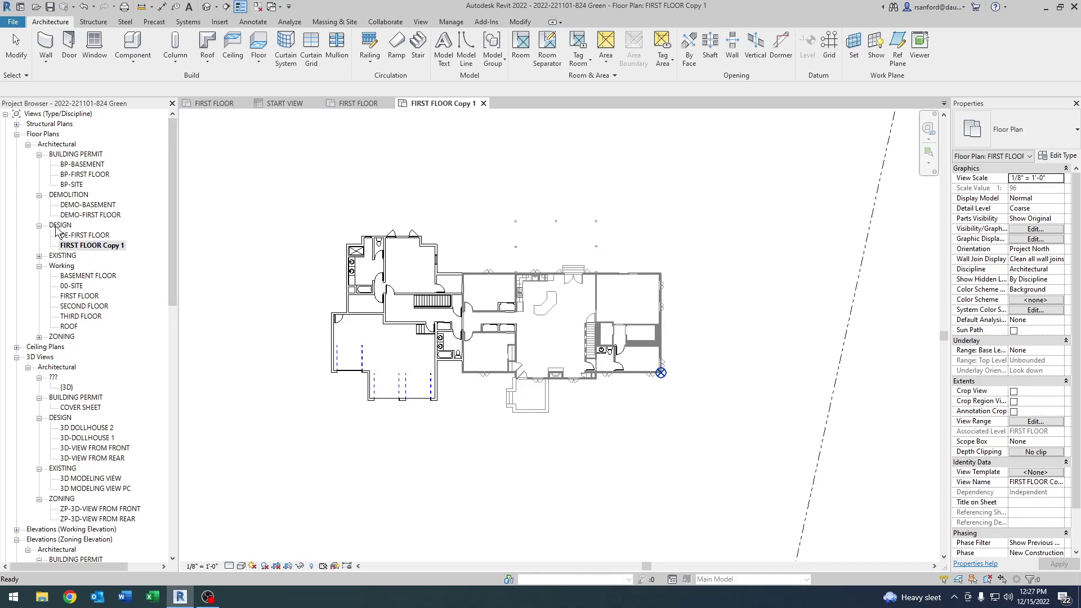
{"action": "scroll", "coordinate": [1053, 497], "scroll_direction": "down", "scroll_amount": 3}
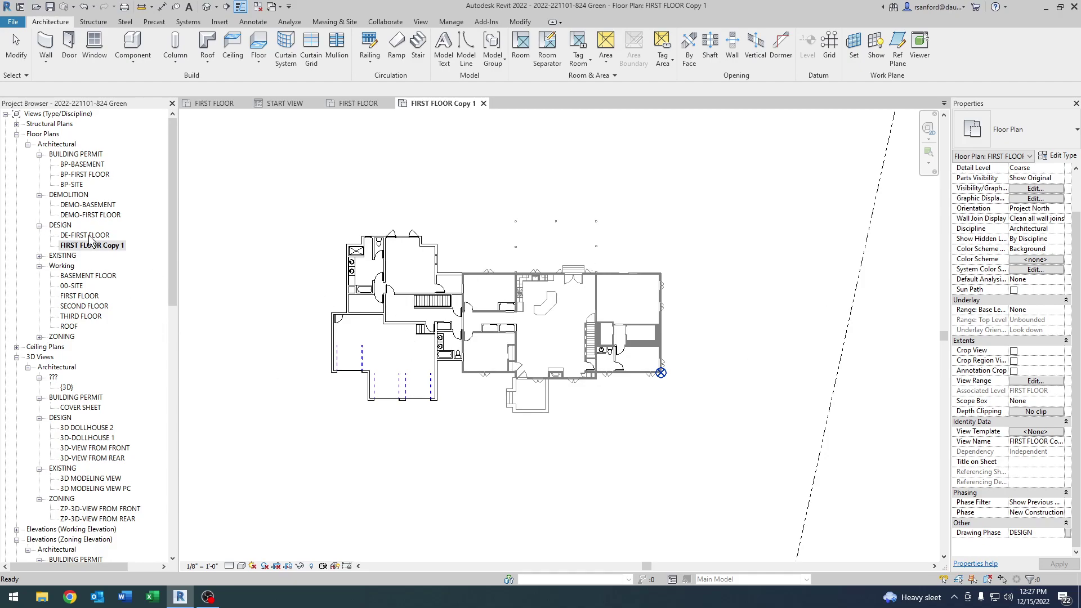
- Open DE-FIRST FLOOR, fit it with ZF, and inspect the BED notes and 15'-0 1/2" dimension
{"action": "left_click", "coordinate": [76, 238]}
{"action": "double_click", "coordinate": [76, 237]}
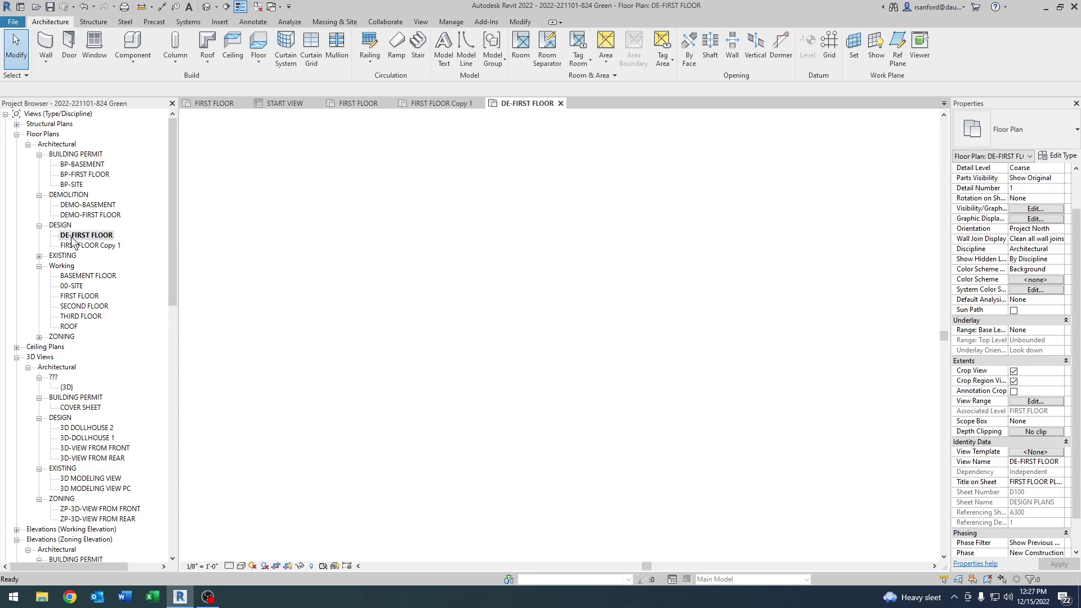
{"action": "key", "text": "z"}
{"action": "key", "text": "f"}
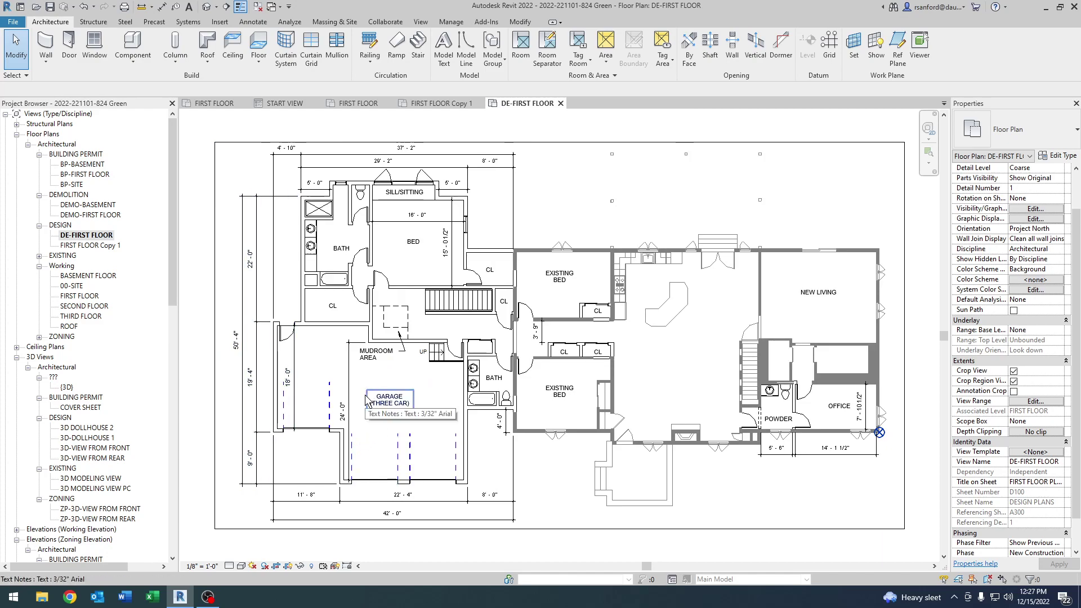
{"action": "left_click", "coordinate": [567, 396]}
{"action": "left_click", "coordinate": [566, 225]}
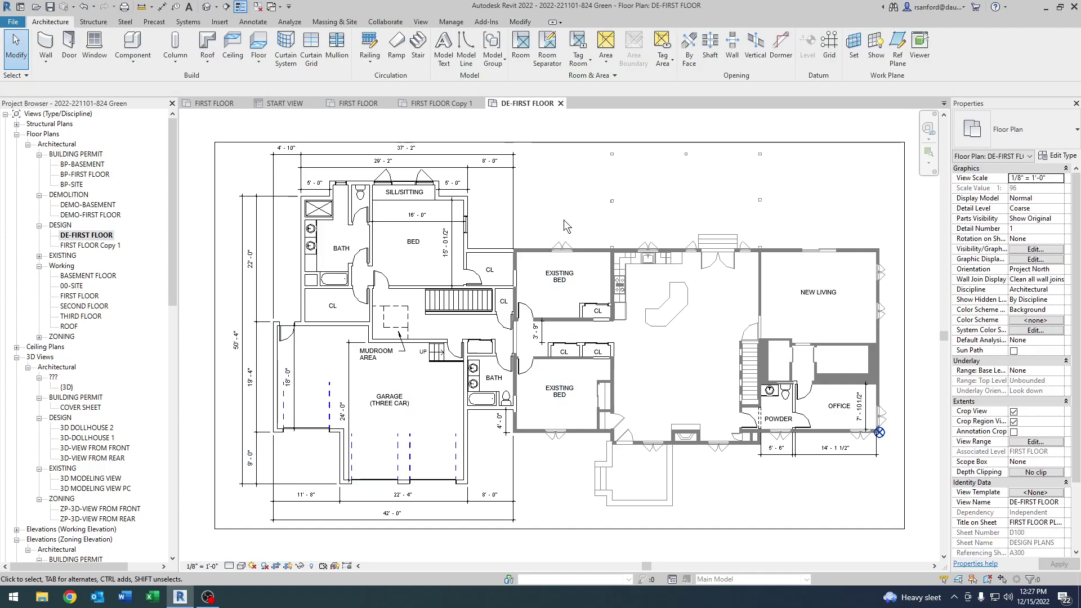
{"action": "left_click", "coordinate": [413, 248]}
{"action": "left_click", "coordinate": [398, 288]}
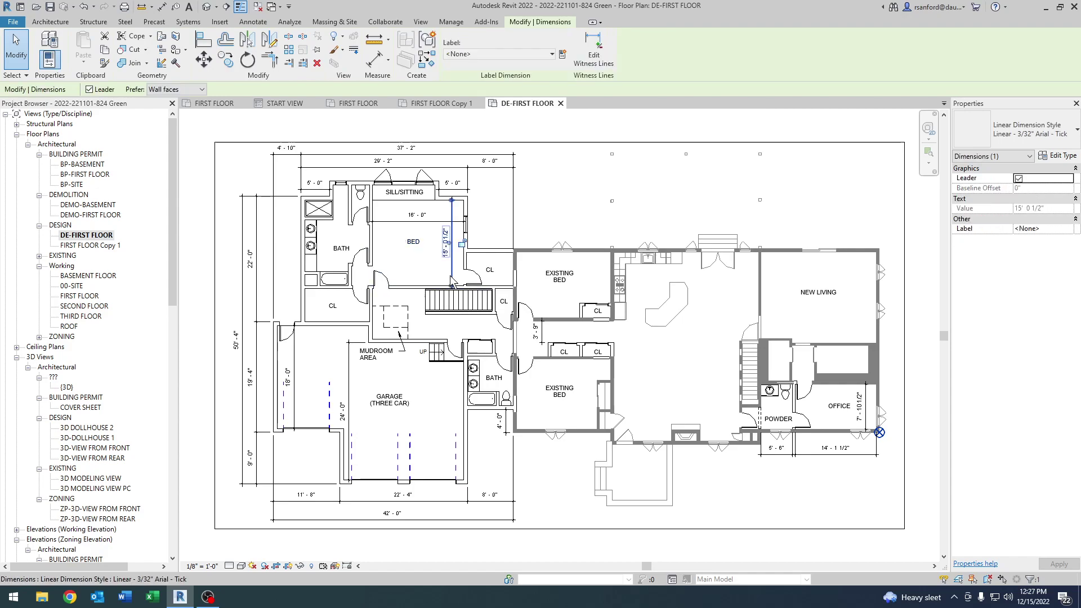
{"action": "left_click", "coordinate": [583, 202]}
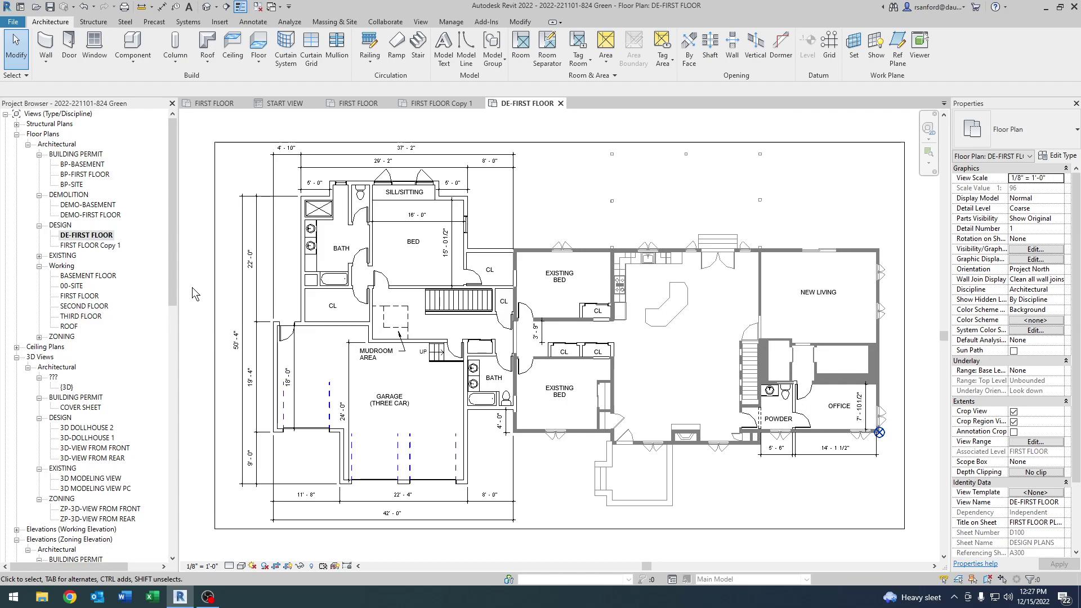
- Delete the FIRST FLOOR Copy 1 view, then reselect DE-FIRST FLOOR
{"action": "left_click", "coordinate": [70, 248]}
{"action": "right_click", "coordinate": [69, 249]}
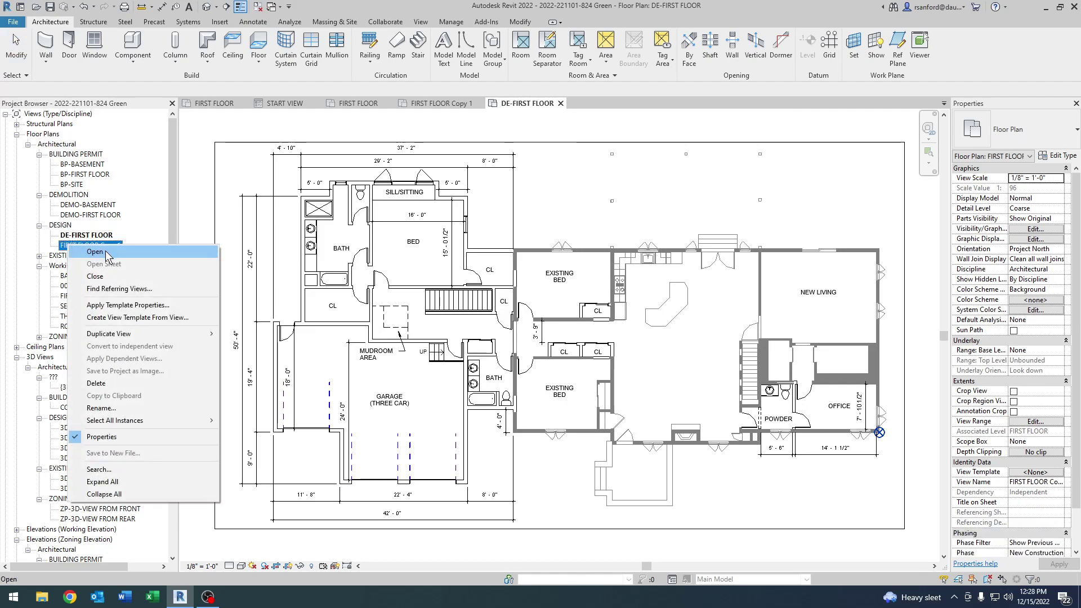
{"action": "left_click", "coordinate": [95, 383]}
{"action": "left_click", "coordinate": [81, 235]}
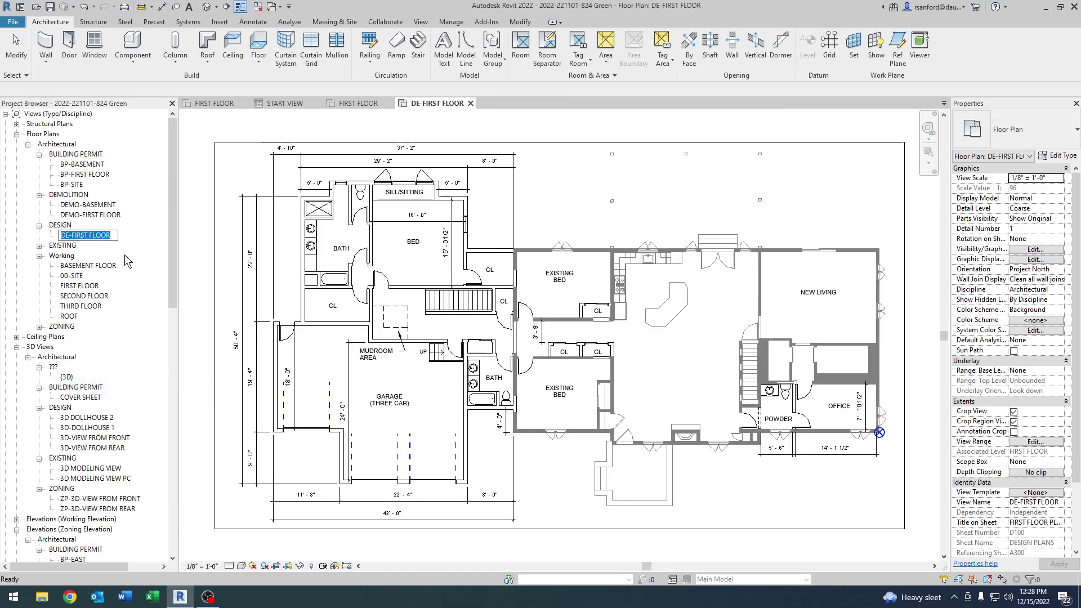
- Duplicate DE-FIRST FLOOR with detailing, creating DE-FIRST FLOOR Copy 1
{"action": "right_click", "coordinate": [76, 236]}
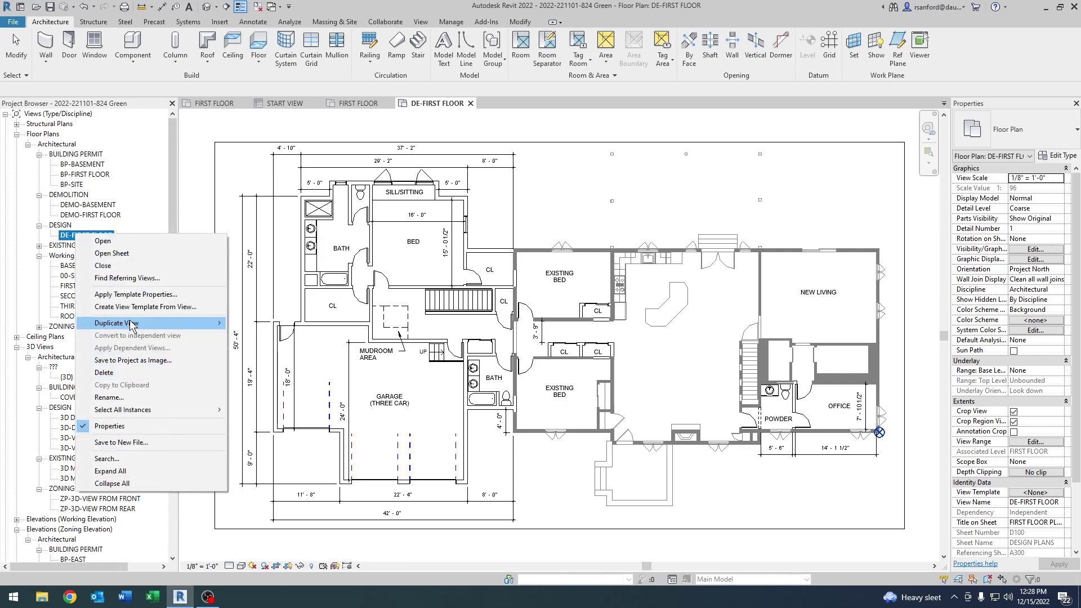
{"action": "mouse_move", "coordinate": [132, 326]}
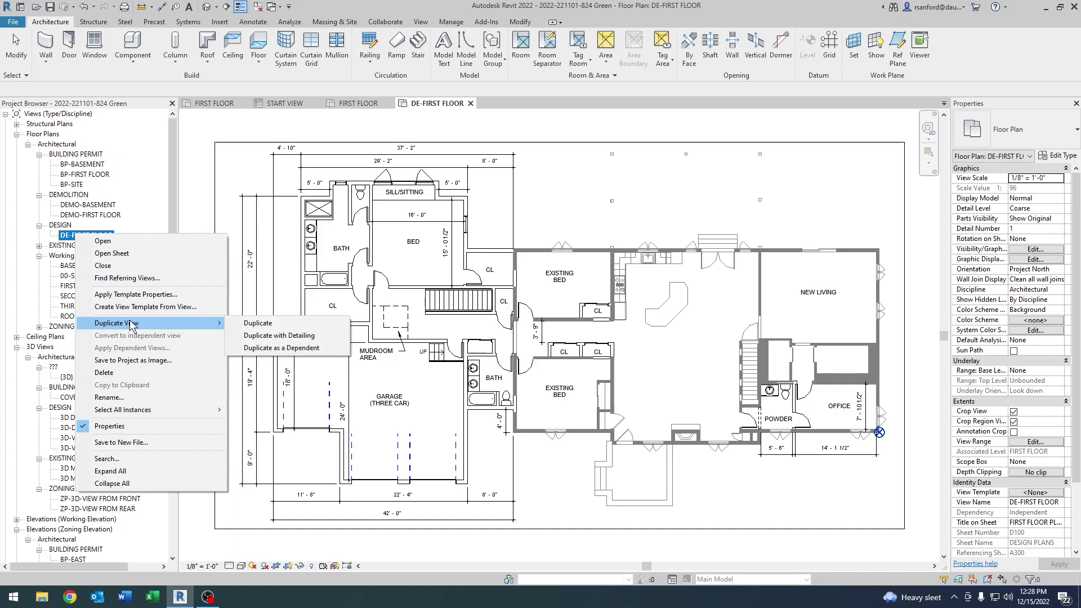
{"action": "left_click", "coordinate": [250, 338]}
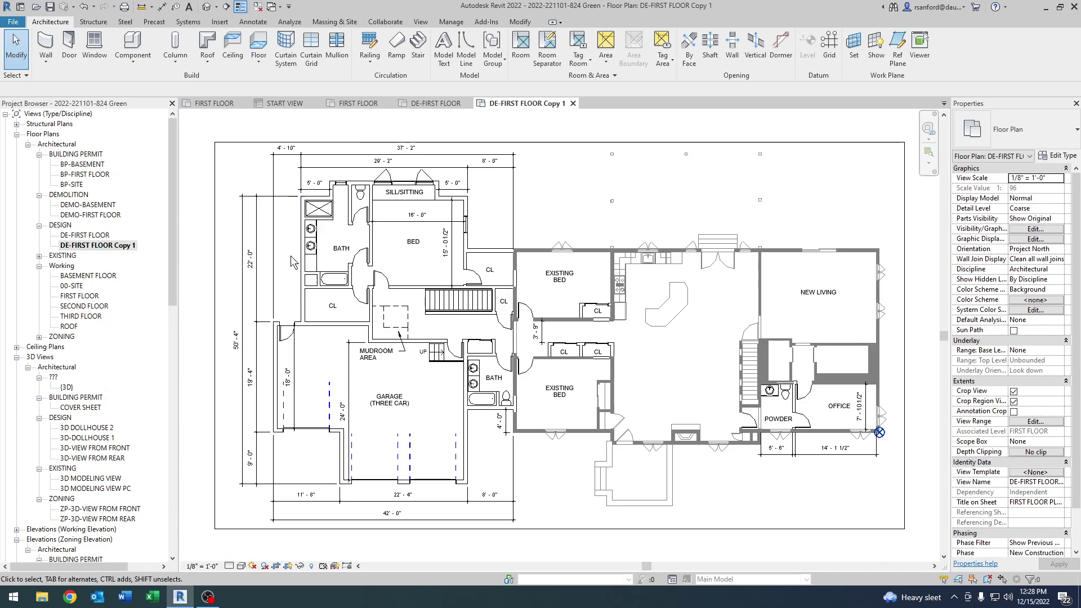
{"action": "left_click", "coordinate": [123, 246]}
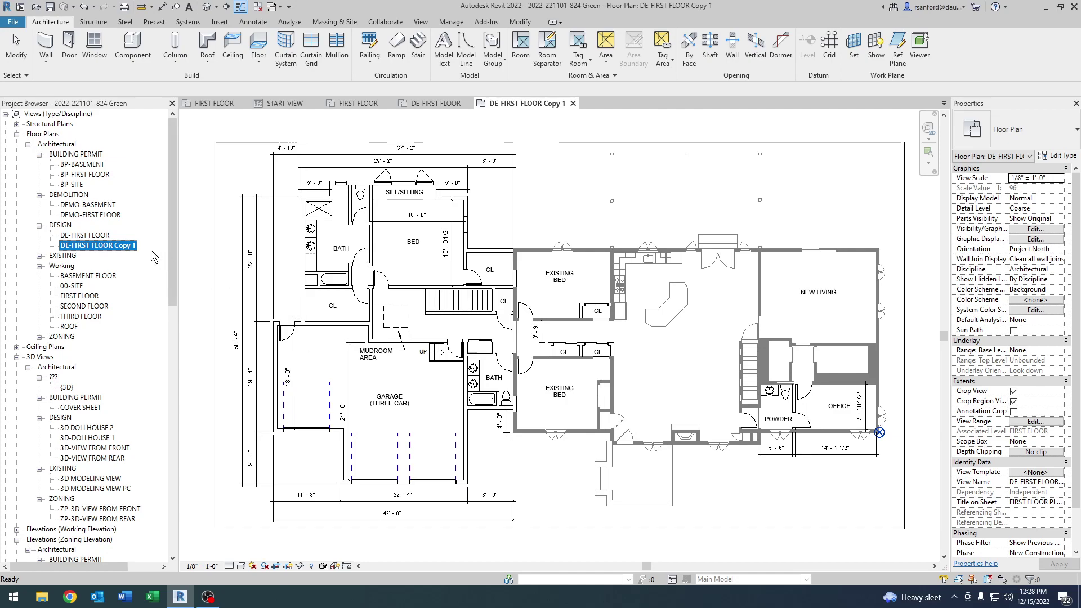
- Apply the ZONING PLANS template properties to DE-FIRST FLOOR Copy 1
{"action": "right_click", "coordinate": [118, 249]}
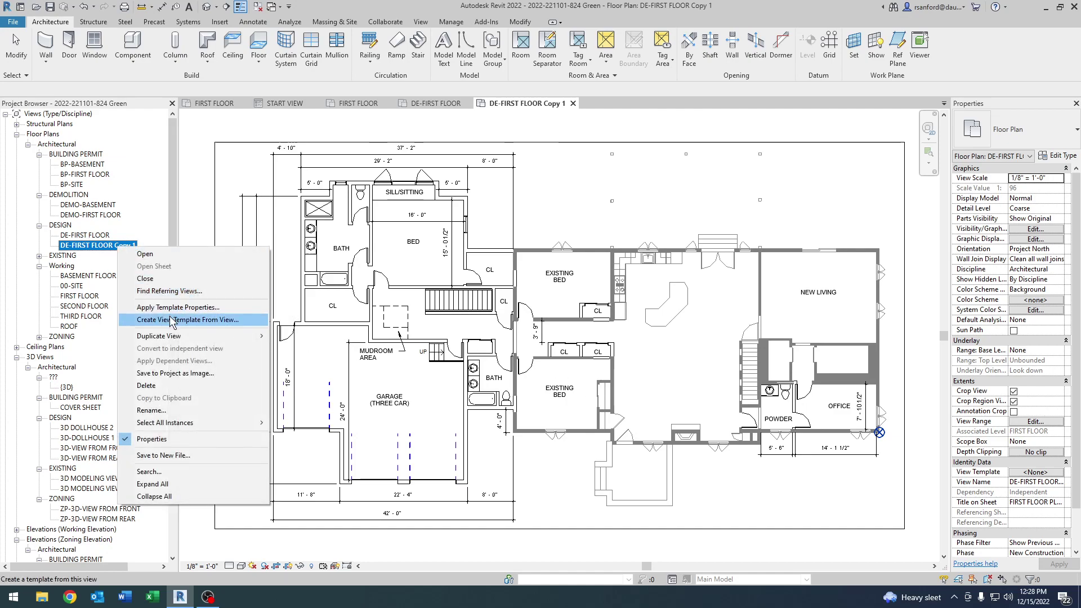
{"action": "left_click", "coordinate": [197, 308]}
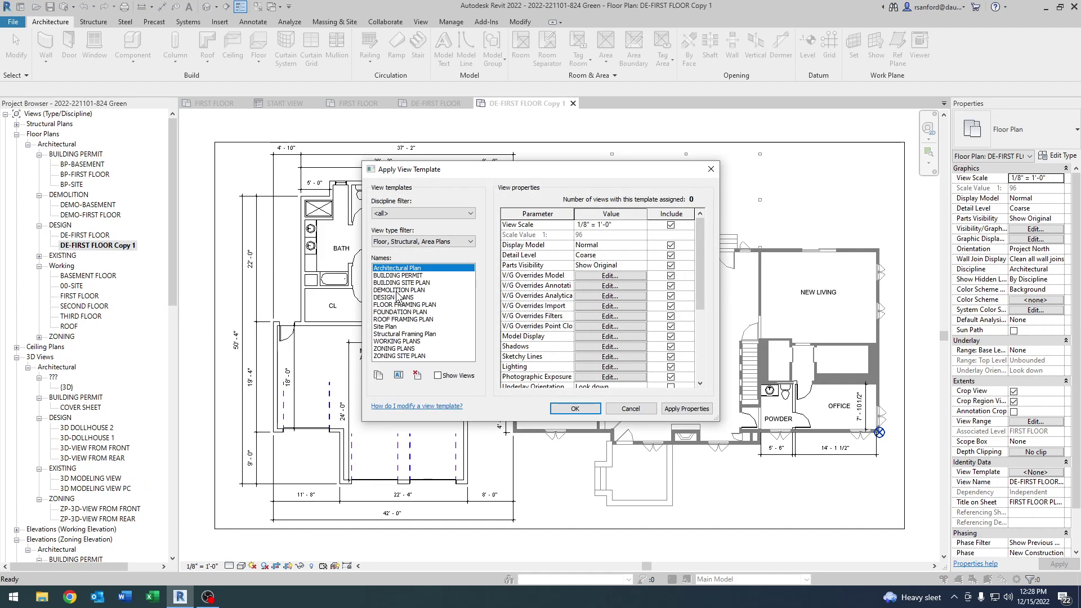
{"action": "left_click", "coordinate": [384, 349]}
{"action": "left_click", "coordinate": [574, 408]}
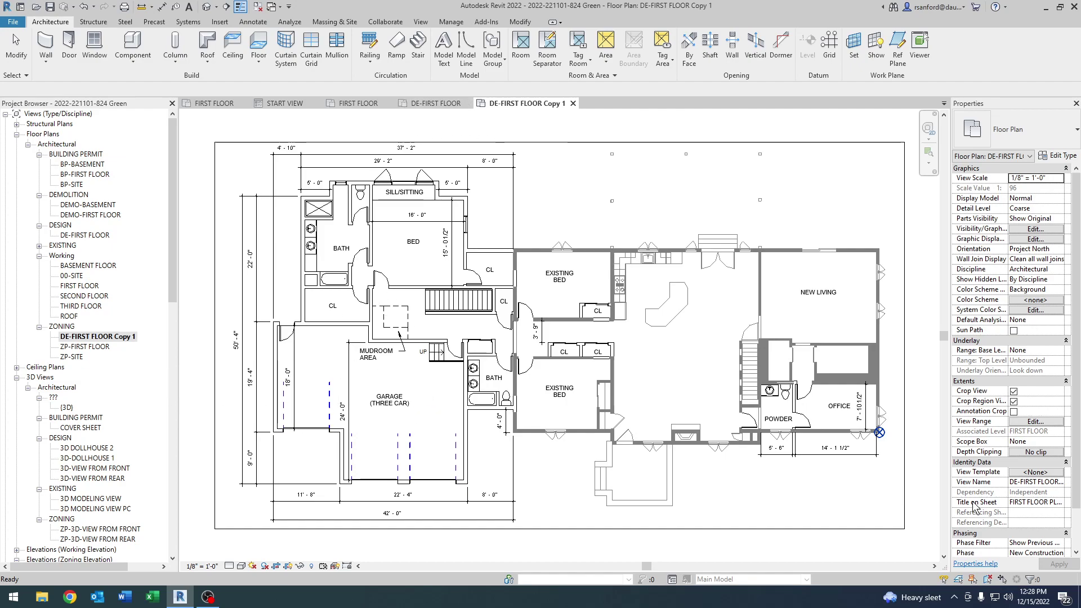
{"action": "scroll", "coordinate": [1023, 483], "scroll_direction": "down", "scroll_amount": 2}
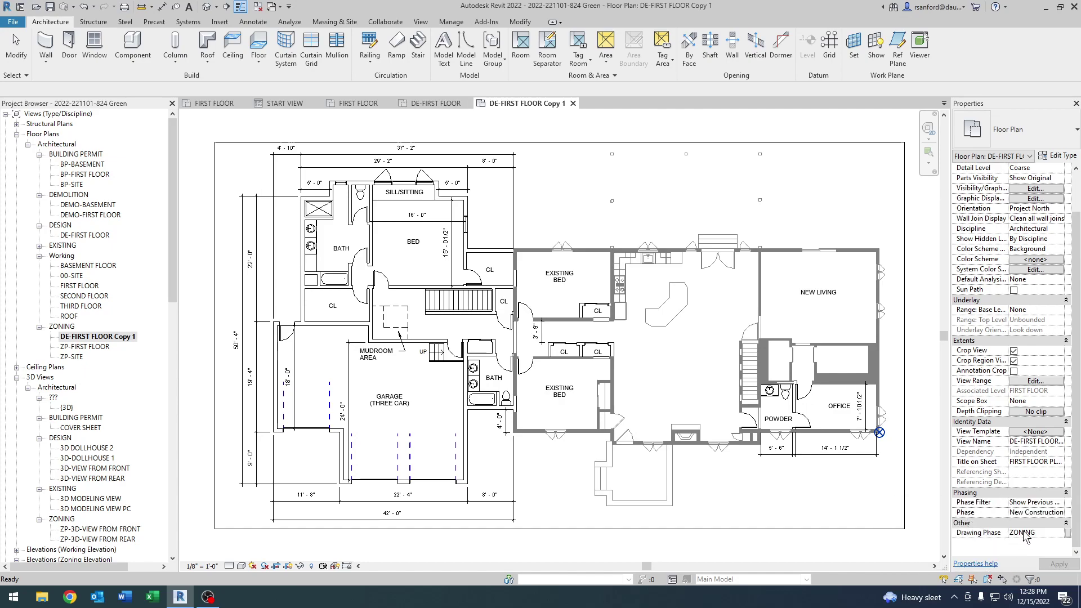
{"action": "left_click", "coordinate": [83, 337]}
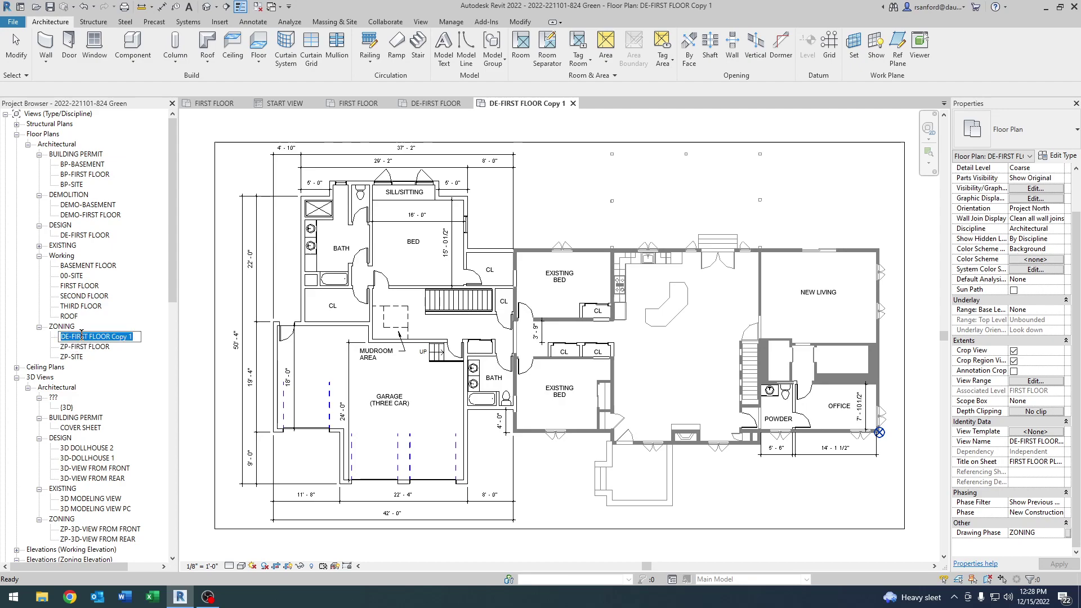
{"action": "left_click", "coordinate": [90, 307]}
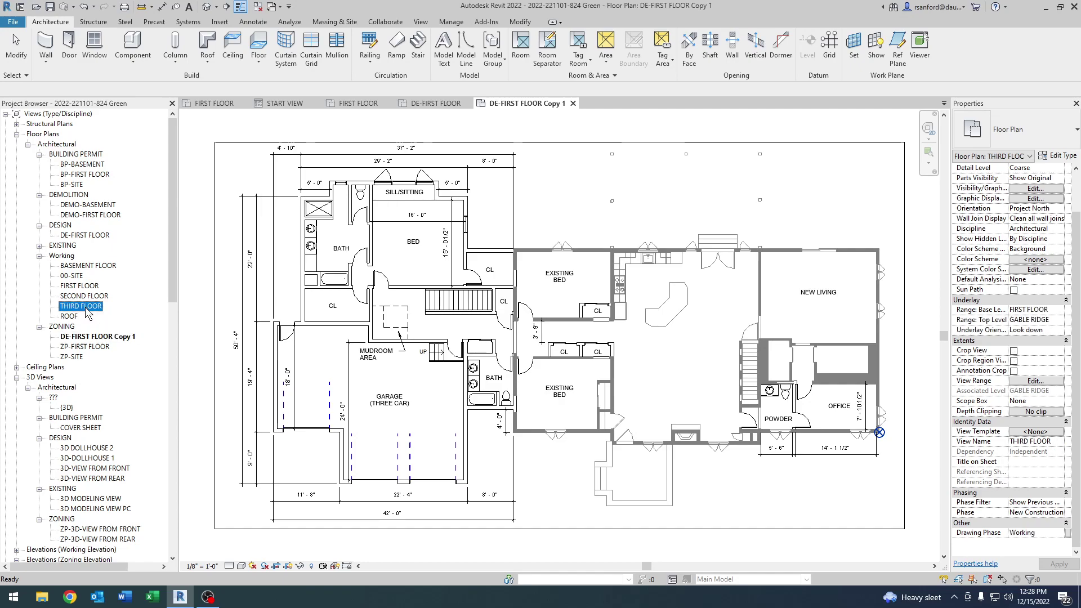
{"action": "left_click", "coordinate": [76, 337]}
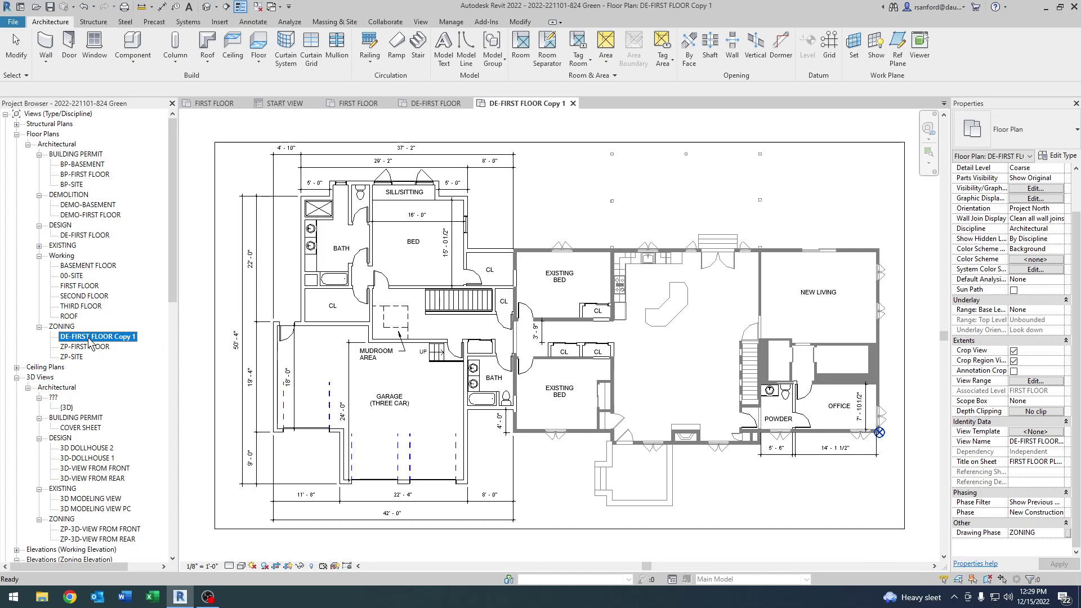
{"action": "left_click", "coordinate": [90, 337]}
- Open ZP-FIRST FLOOR and compare it with DE-FIRST FLOOR Copy 1, ending on ZP-FIRST FLOOR
{"action": "right_click", "coordinate": [74, 341]}
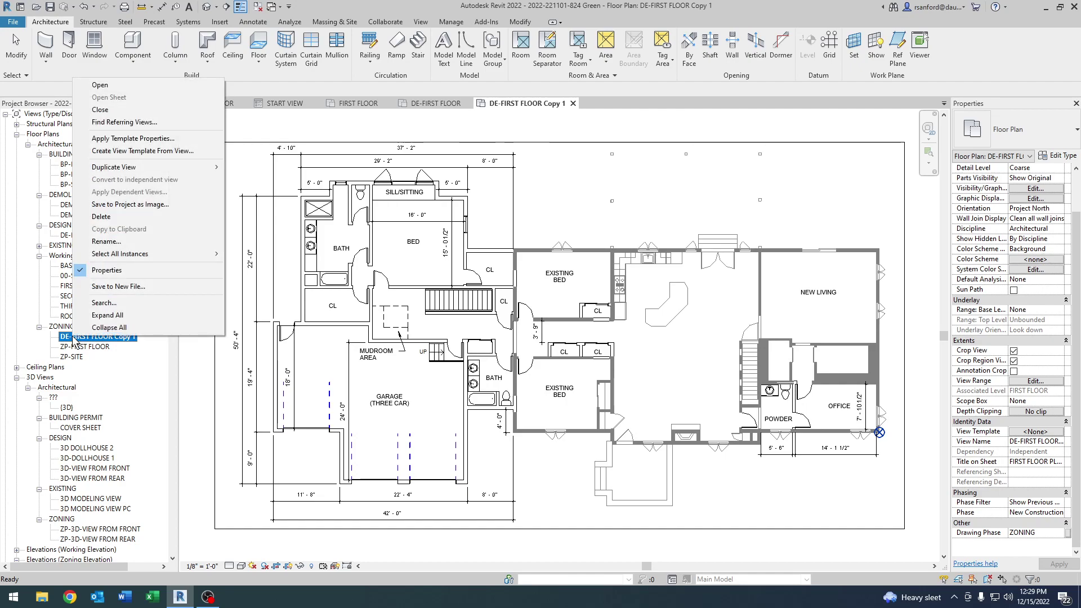
{"action": "mouse_move", "coordinate": [132, 168]}
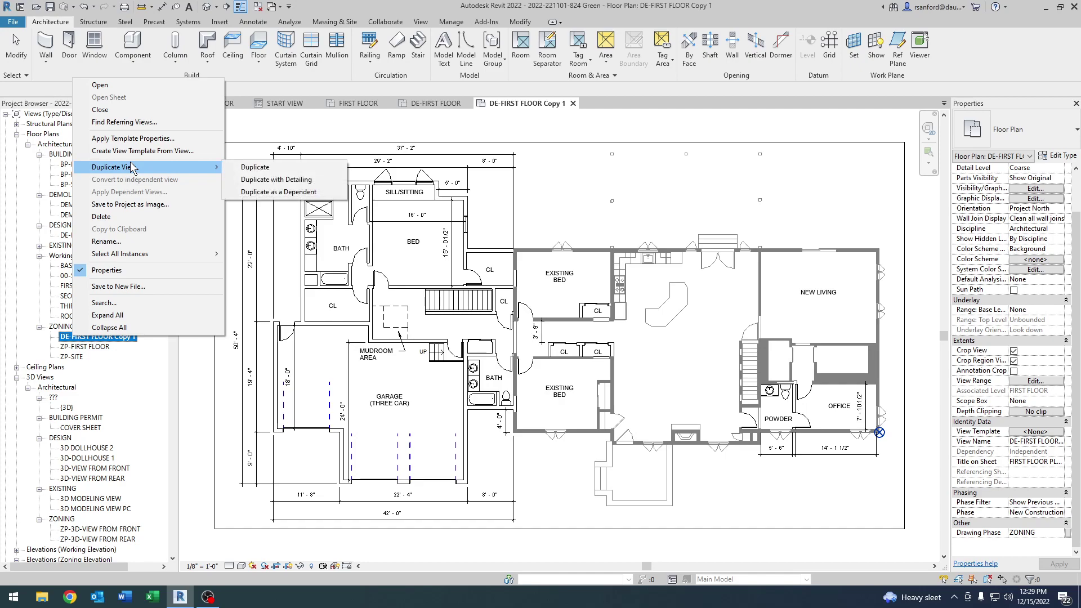
{"action": "left_click", "coordinate": [585, 213]}
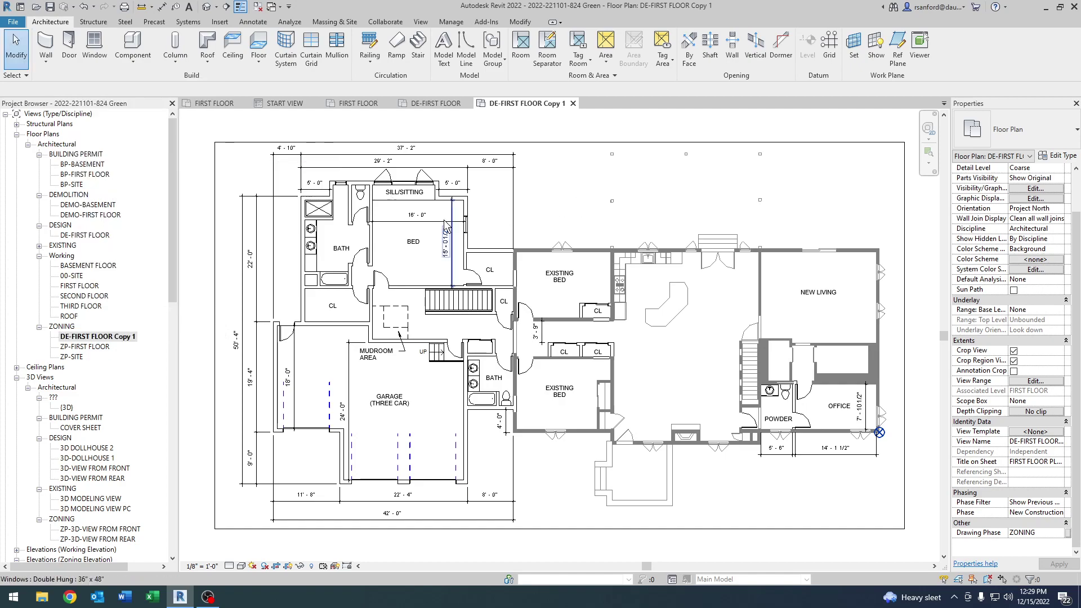
{"action": "double_click", "coordinate": [91, 350]}
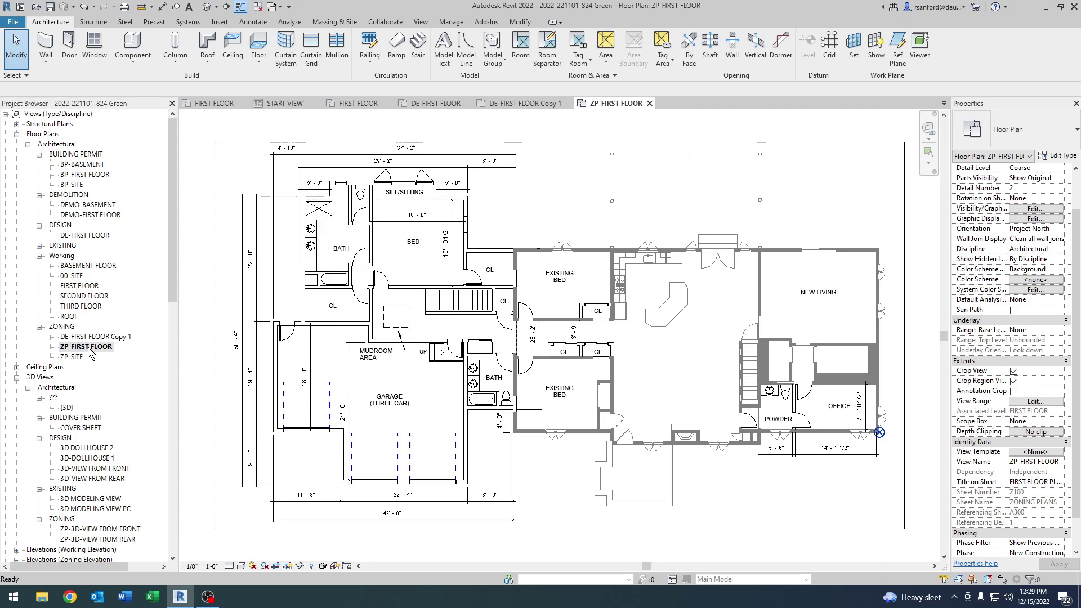
{"action": "double_click", "coordinate": [91, 339]}
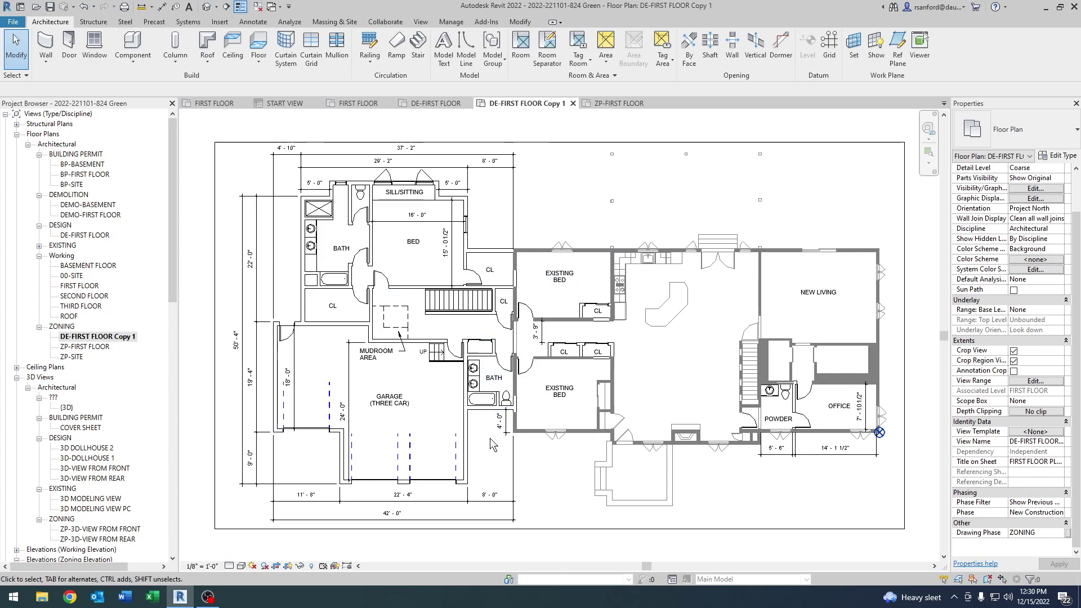
{"action": "double_click", "coordinate": [86, 346]}
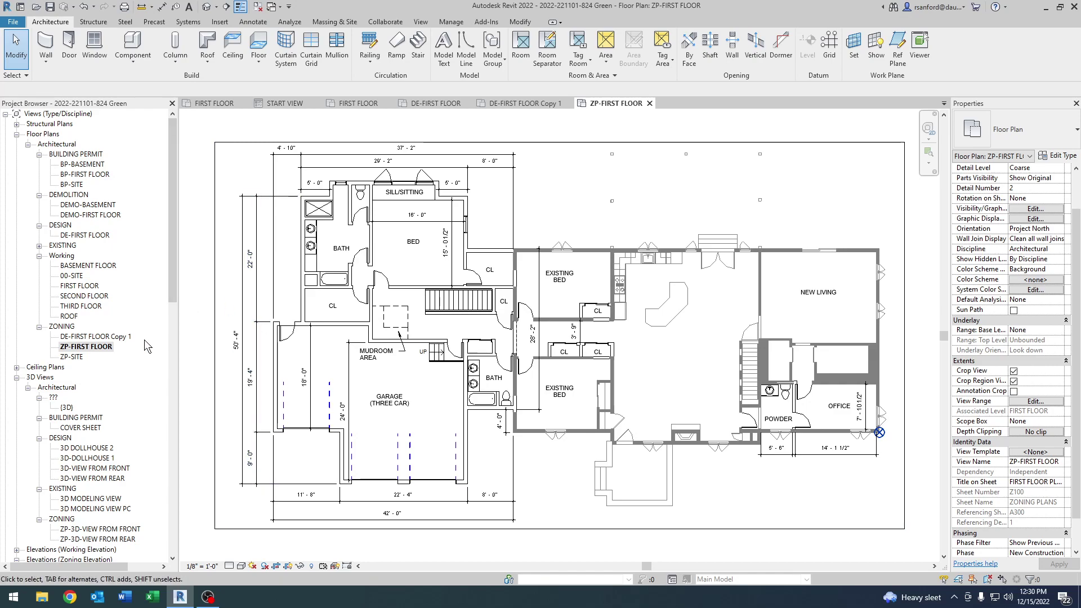
{"action": "double_click", "coordinate": [100, 337]}
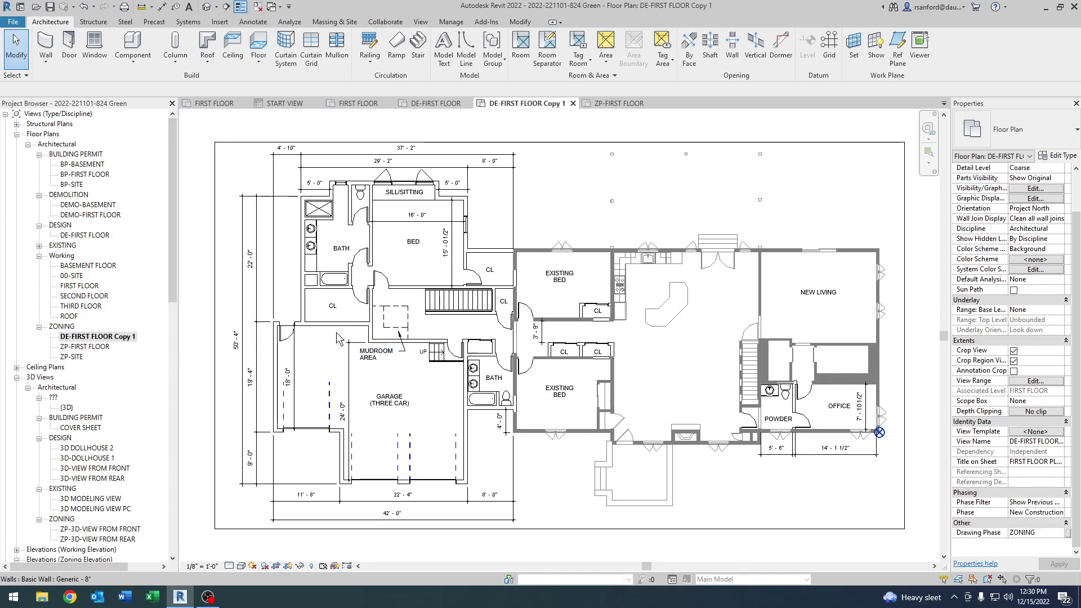
{"action": "double_click", "coordinate": [86, 347]}
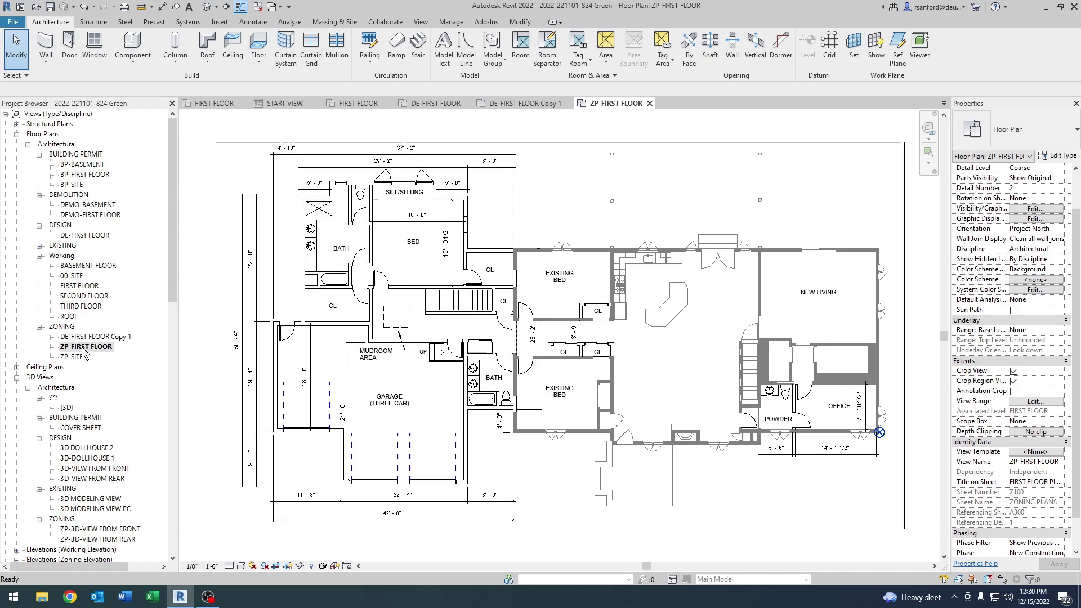
- Duplicate ZP-FIRST FLOOR with detailing to create ZP-FIRST FLOOR Copy 1
{"action": "left_click", "coordinate": [83, 347]}
{"action": "right_click", "coordinate": [82, 349]}
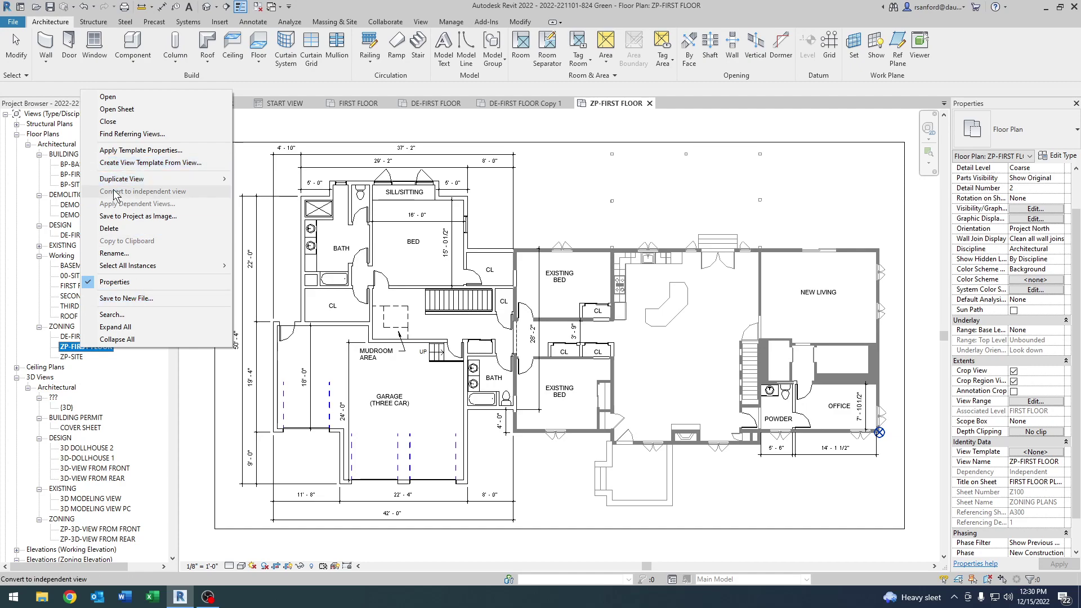
{"action": "mouse_move", "coordinate": [118, 179]}
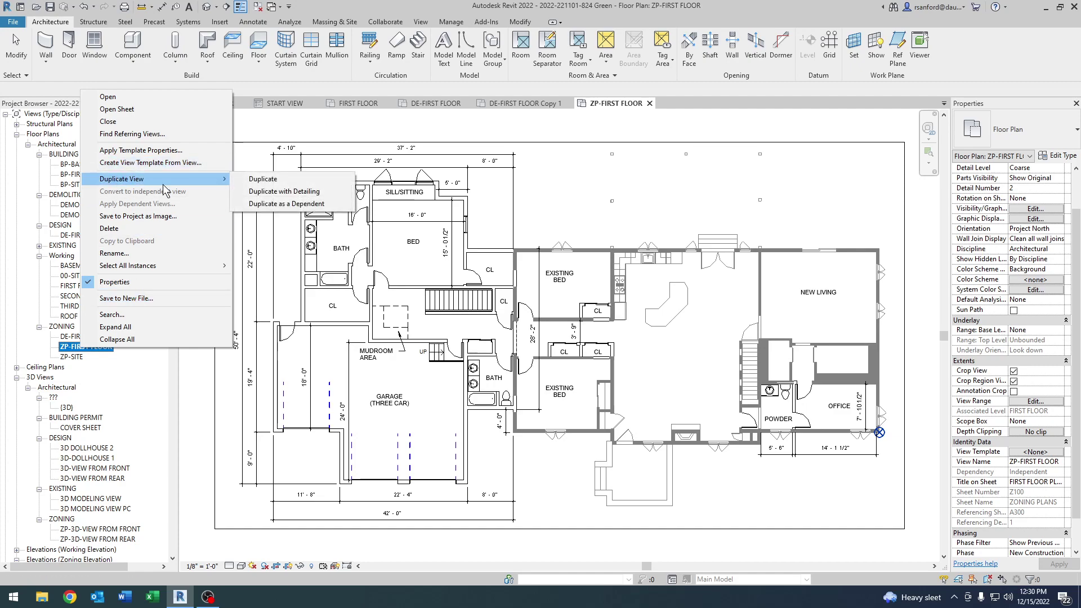
{"action": "left_click", "coordinate": [293, 194]}
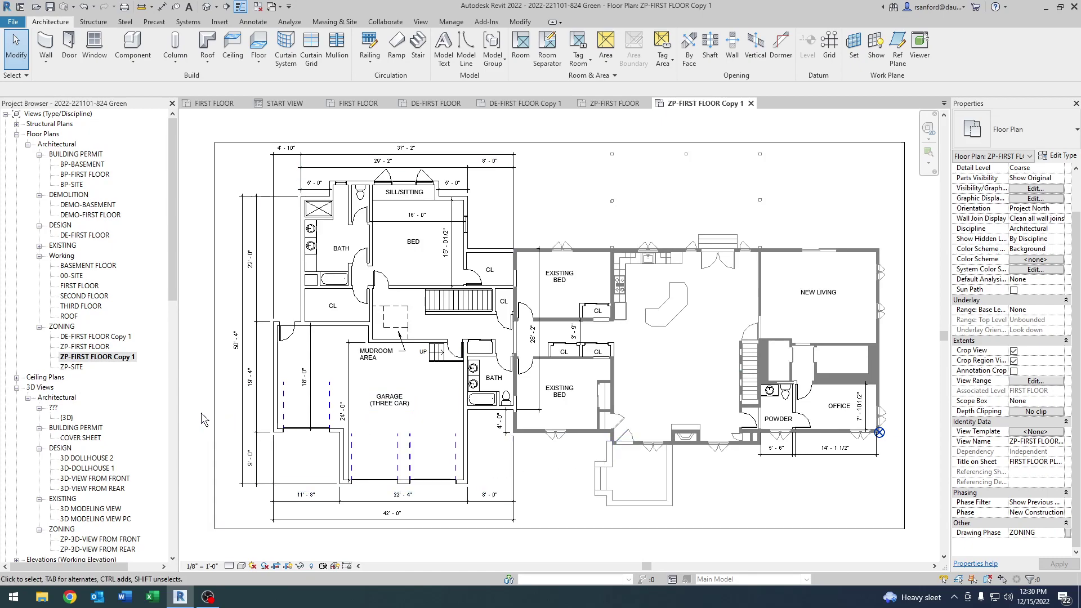
{"action": "right_click", "coordinate": [99, 357]}
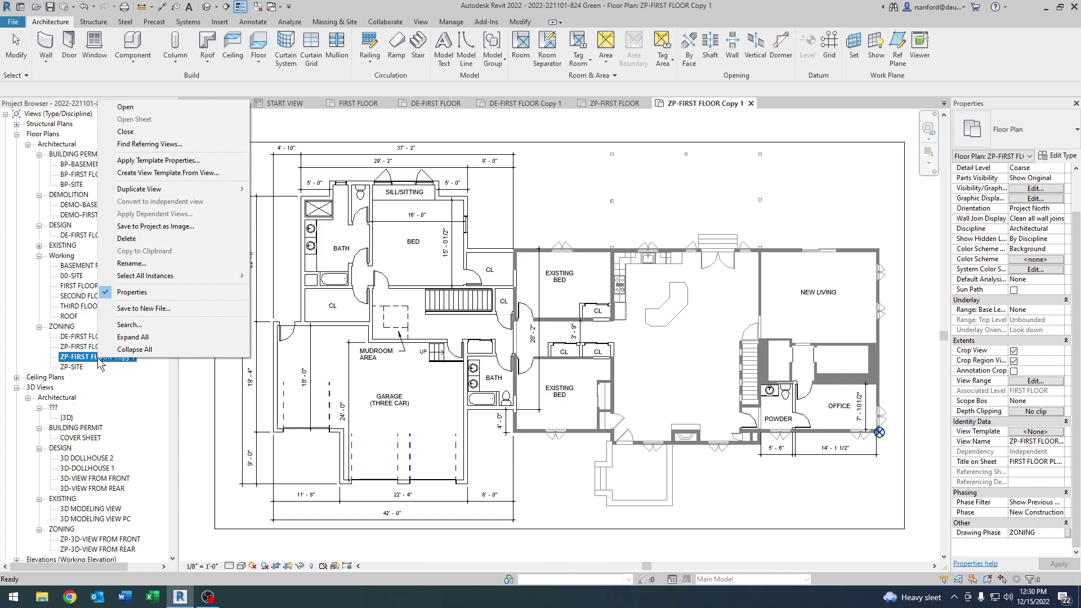
{"action": "left_click", "coordinate": [119, 384]}
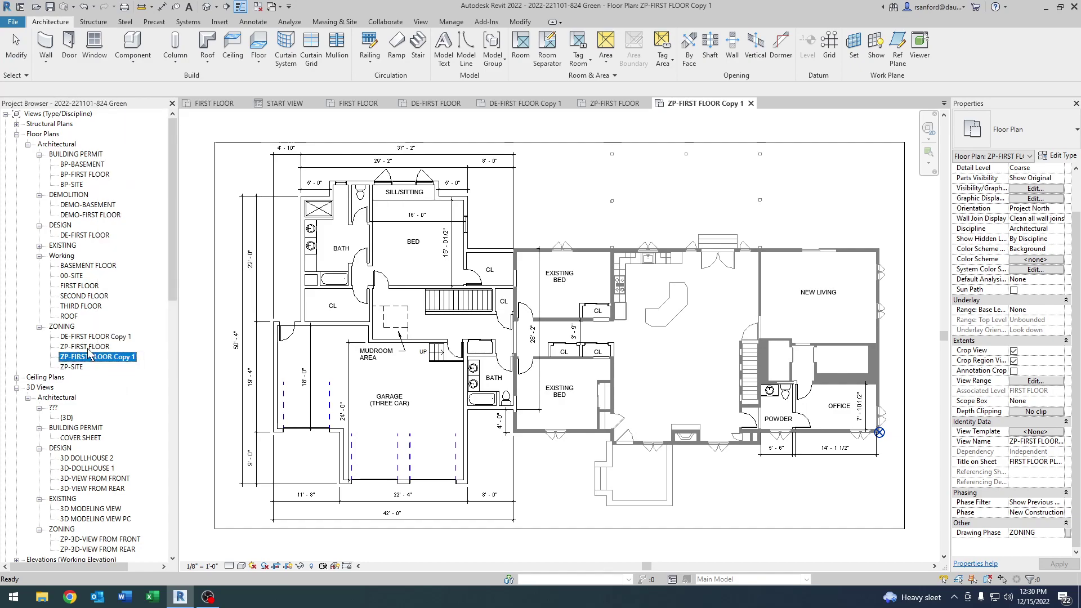
- Apply the BUILDING PERMIT view template to ZP-FIRST FLOOR Copy 1 so it moves into BUILDING PERMIT
{"action": "right_click", "coordinate": [85, 357]}
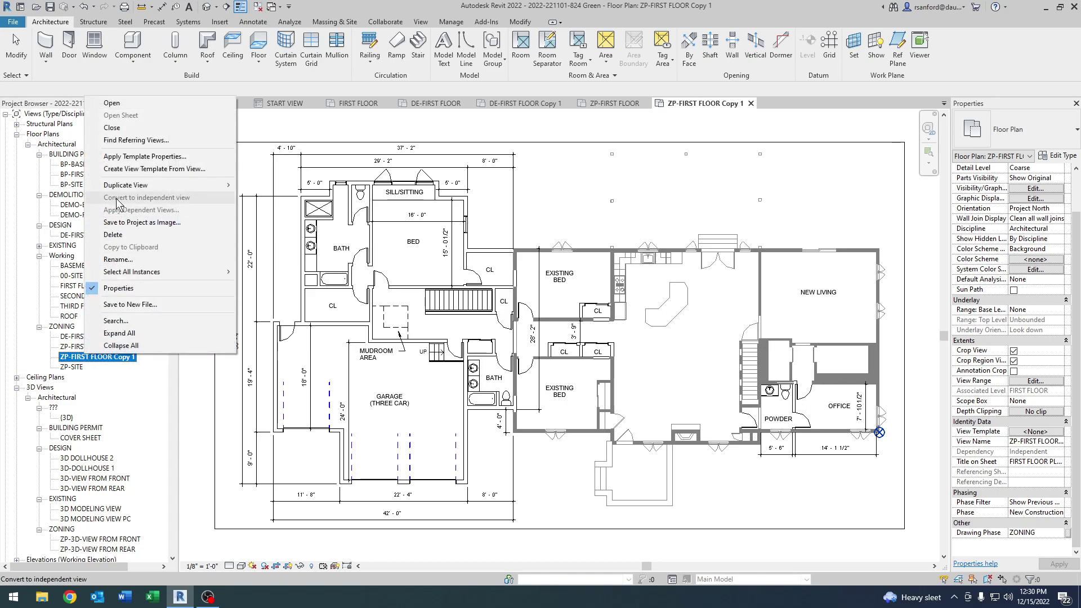
{"action": "left_click", "coordinate": [116, 157]}
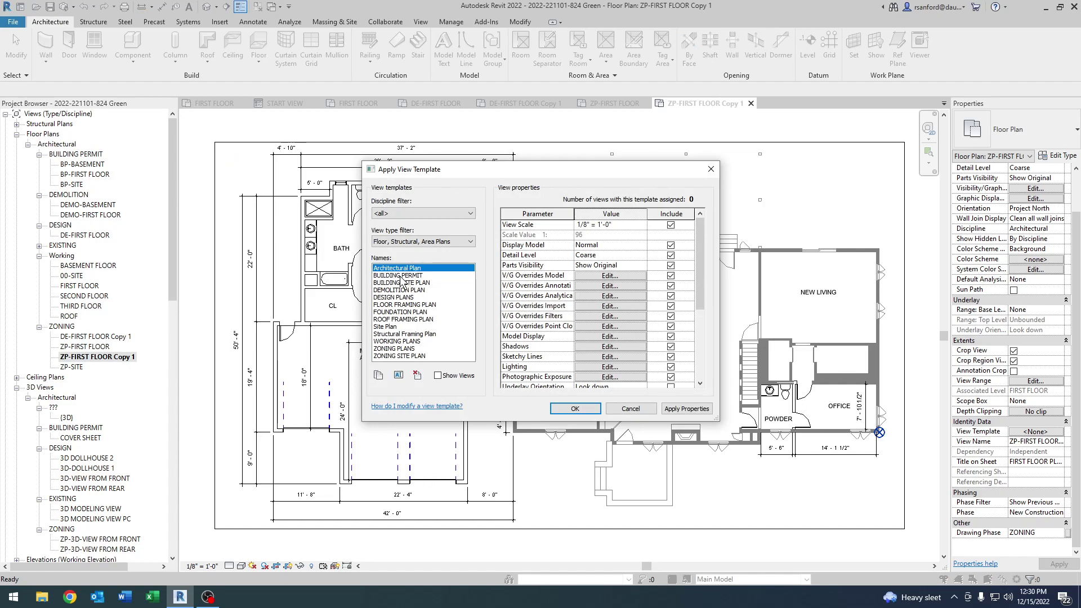
{"action": "left_click", "coordinate": [401, 275]}
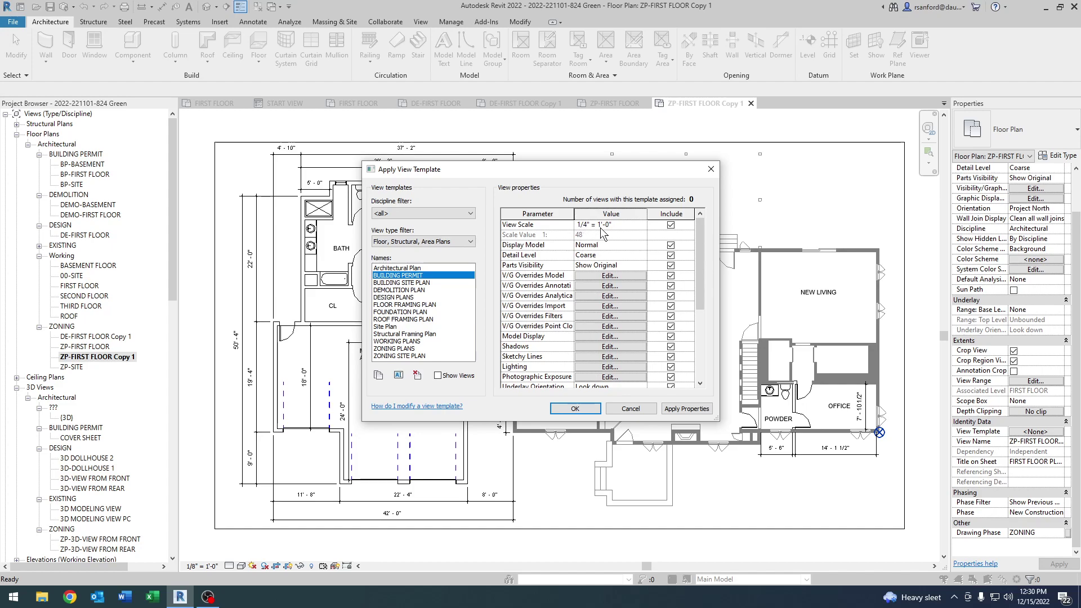
{"action": "left_click", "coordinate": [576, 406]}
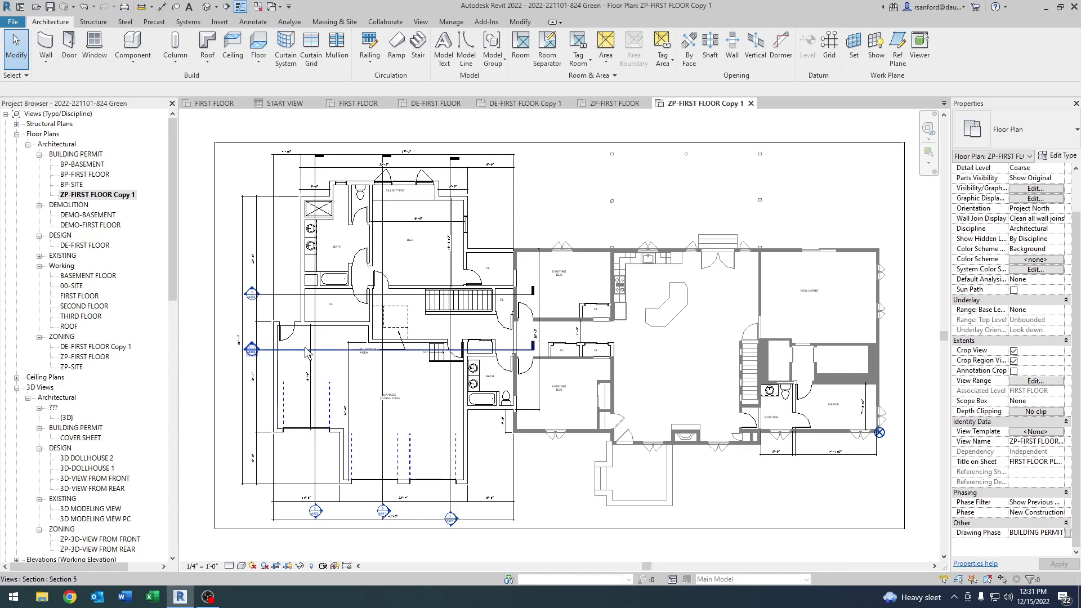
- Open the BP-FIRST FLOOR plan from the Project Browser for comparison
{"action": "left_click", "coordinate": [86, 174]}
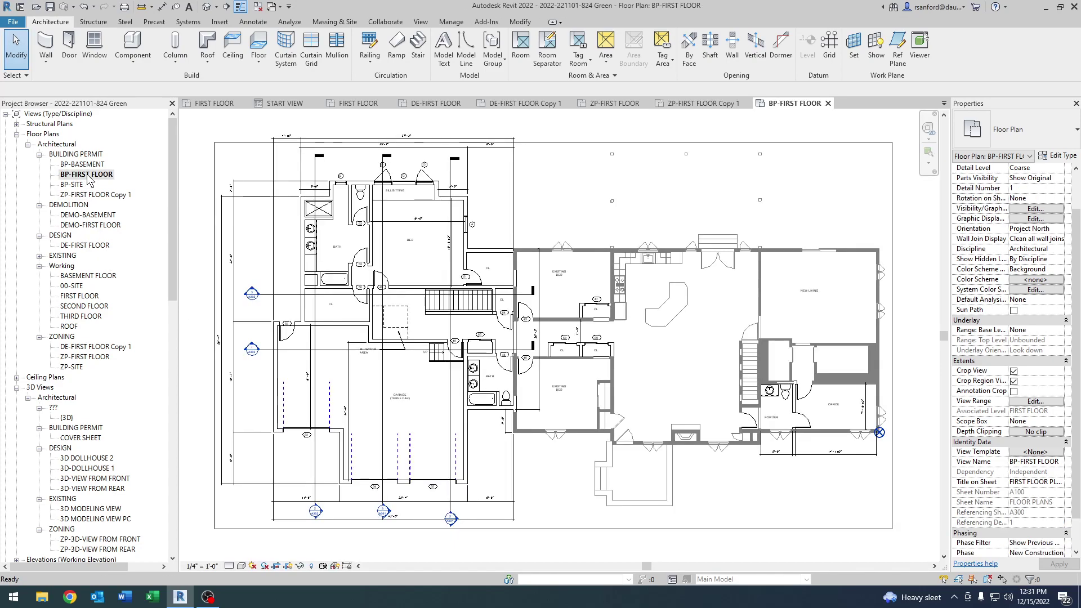